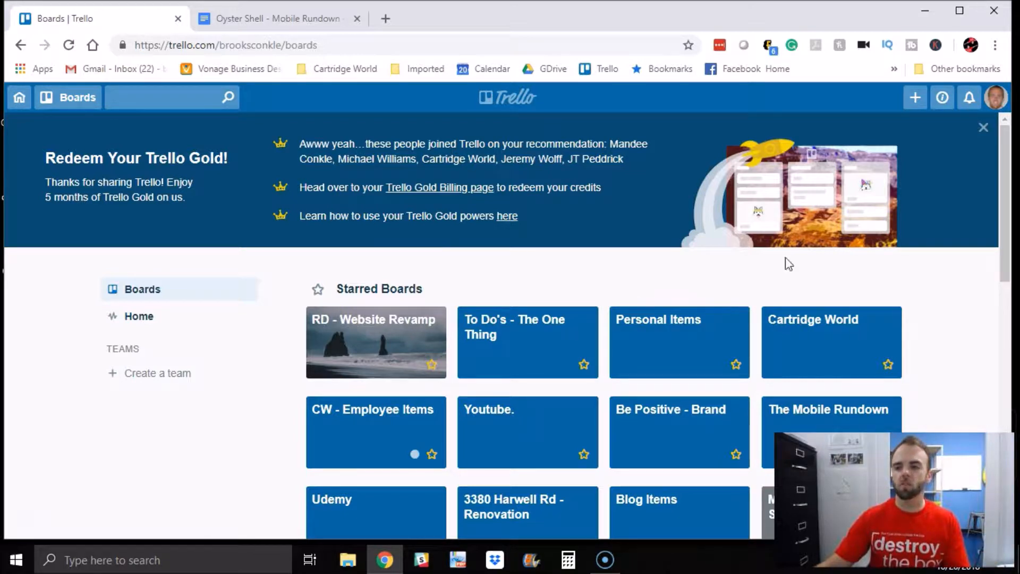
# Step: Browse the starred boards, open the Youtube. board, and return to the boards overview
pyautogui.moveTo(1005, 176); pyautogui.dragTo(1009, 237)
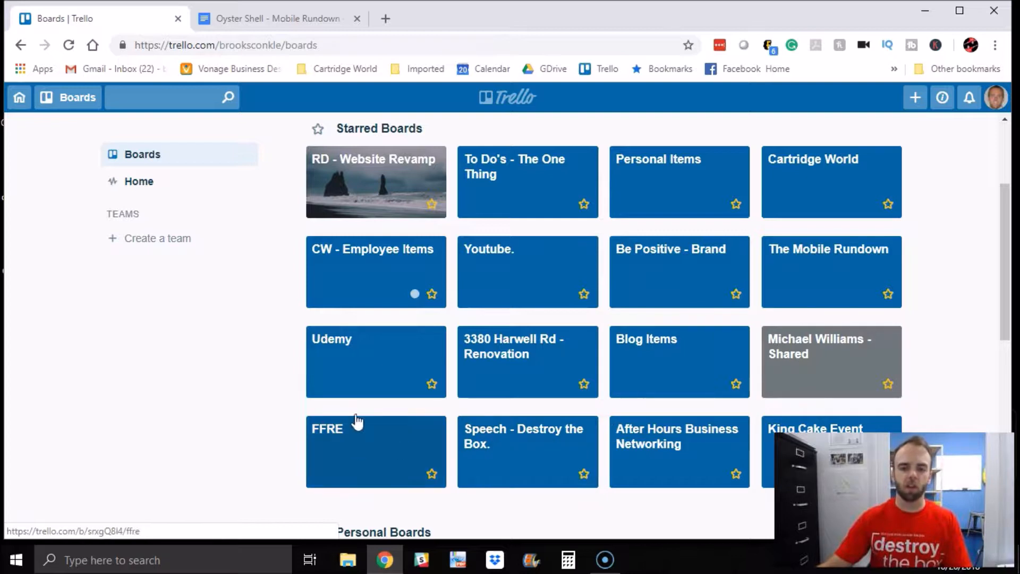
pyautogui.moveTo(1008, 264)
pyautogui.mouseDown()
pyautogui.moveTo(1008, 253)
pyautogui.moveTo(1009, 278)
pyautogui.mouseUp()
pyautogui.click(549, 257)
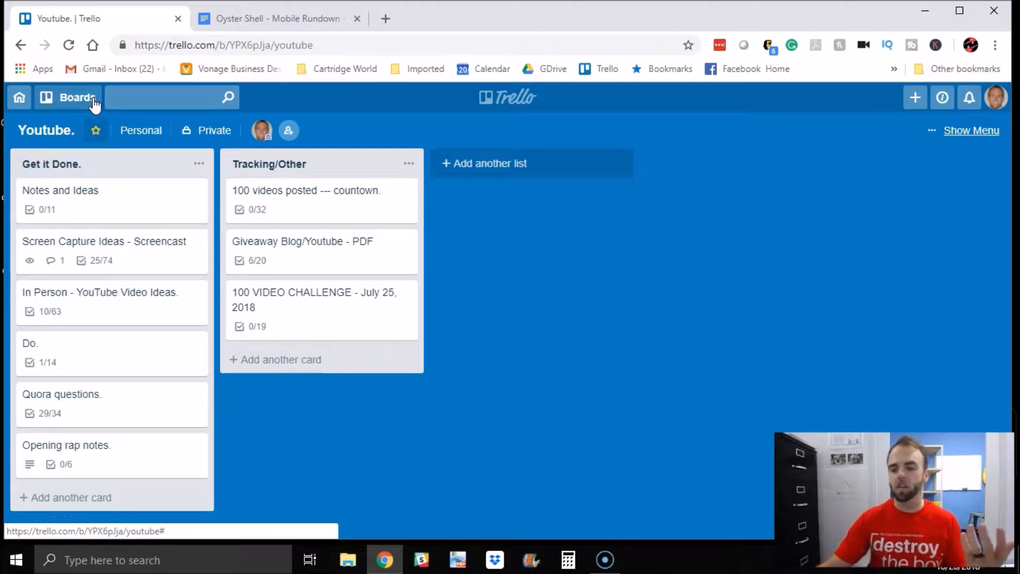
pyautogui.click(20, 98)
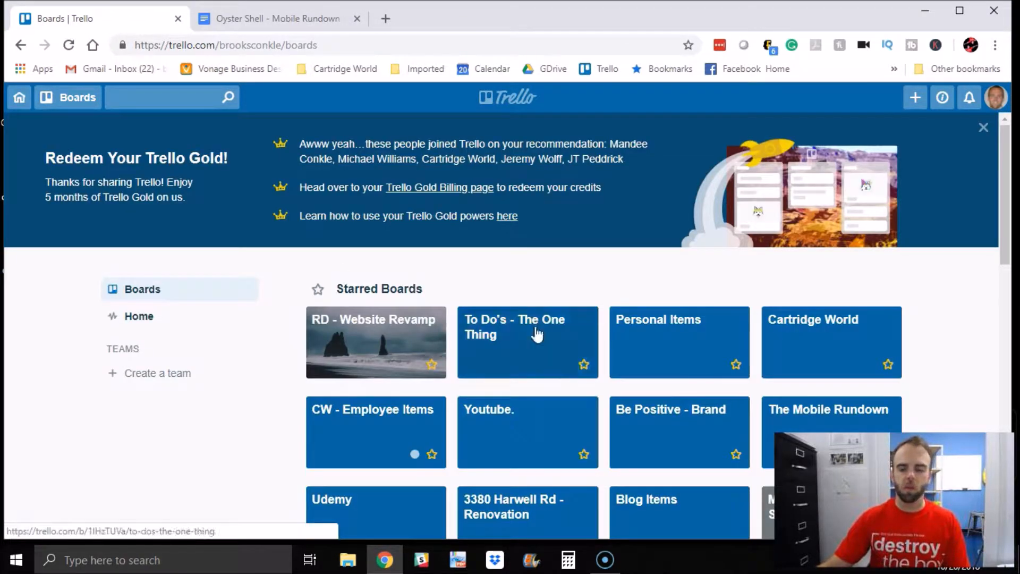
# Step: Open the Udemy board's 'Top 10 Online Marketing Strategies for $10' card, read through its checklist, and close it
pyautogui.scroll(-4, 477, 308)
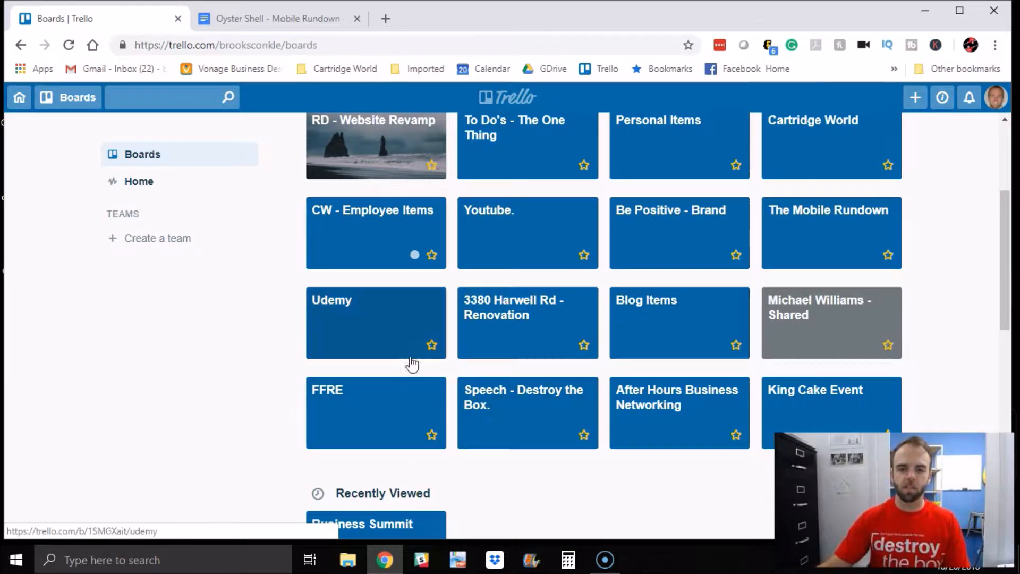
pyautogui.click(371, 329)
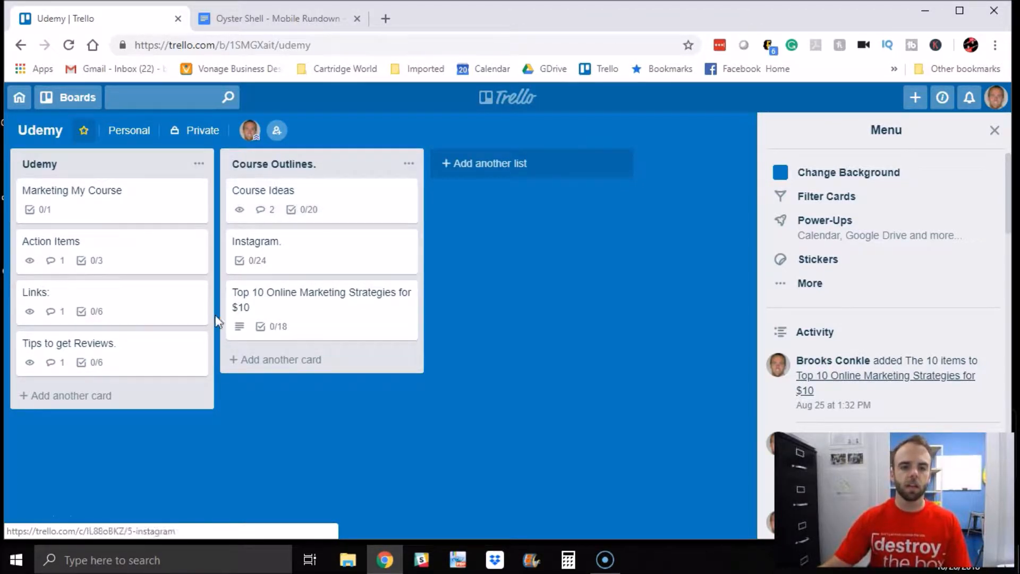
pyautogui.click(338, 321)
pyautogui.scroll(-15, 413, 311)
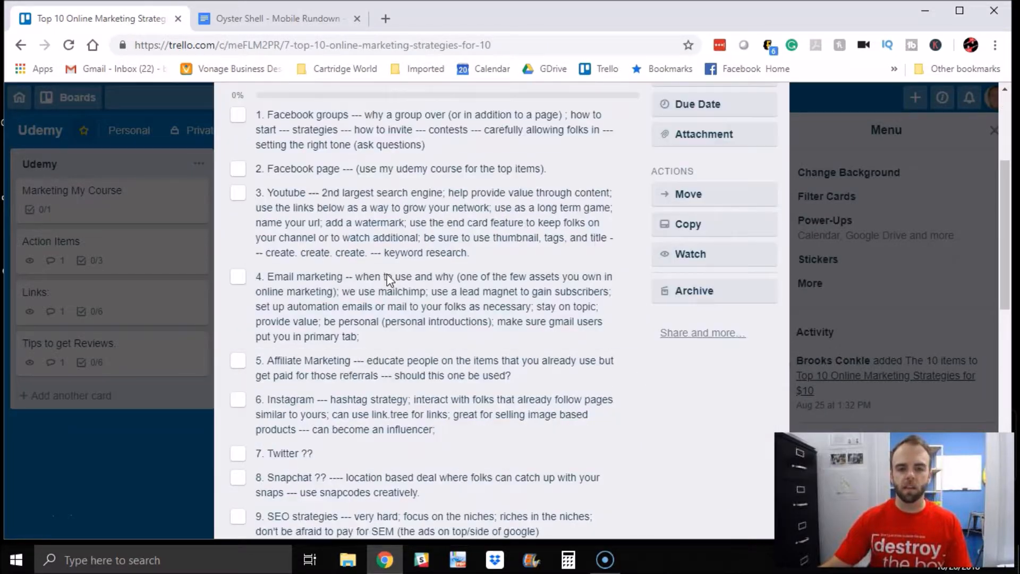
pyautogui.scroll(4, 506, 319)
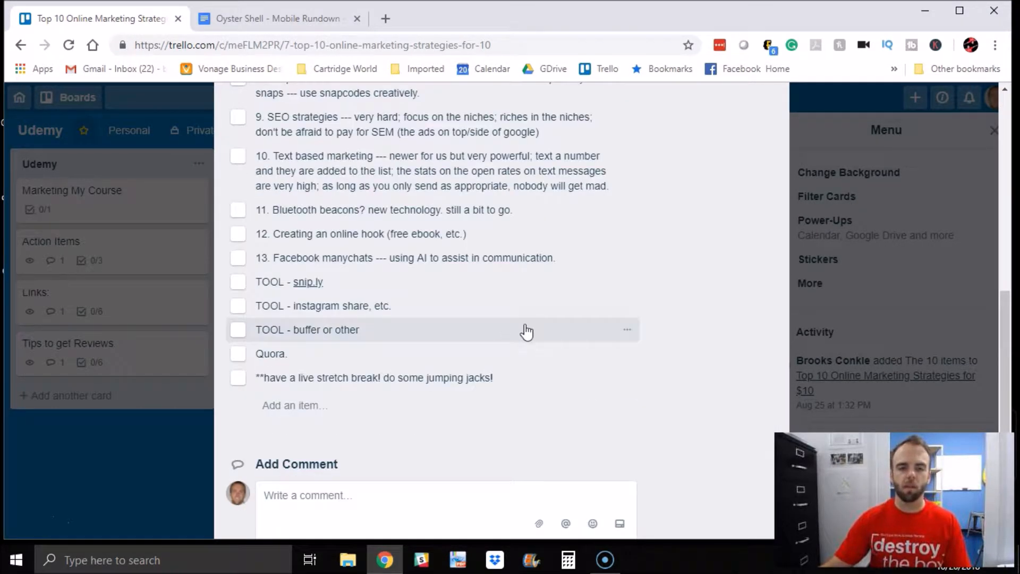
pyautogui.scroll(8, 521, 324)
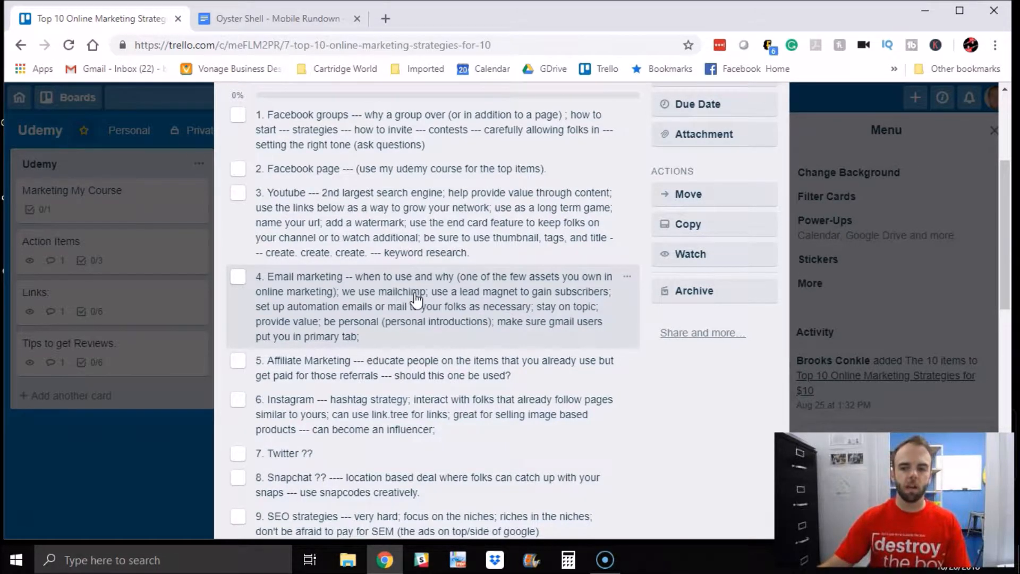
pyautogui.scroll(-9, 415, 298)
pyautogui.scroll(12, 413, 297)
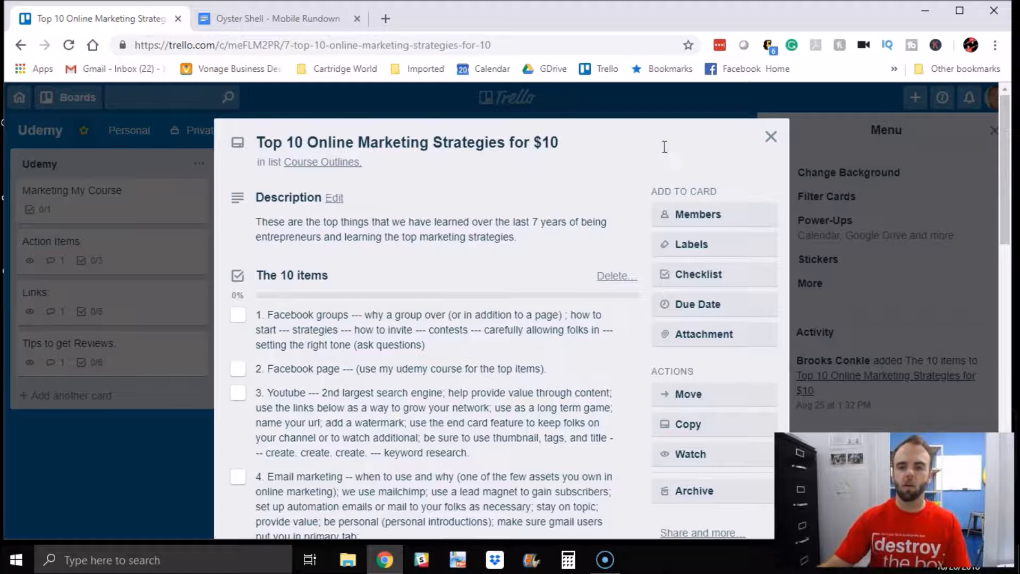
pyautogui.click(770, 136)
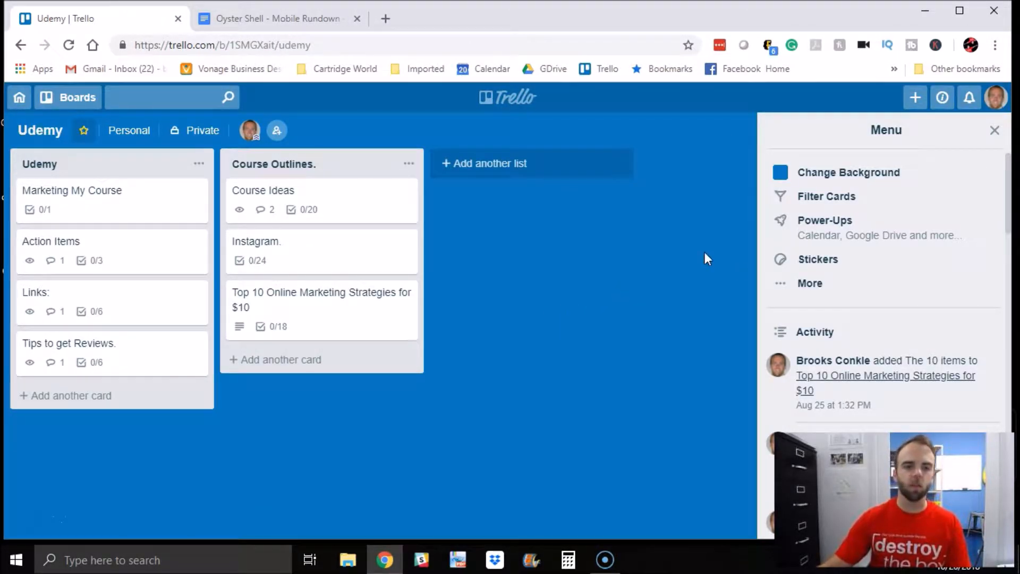
pyautogui.click(19, 47)
pyautogui.click(770, 136)
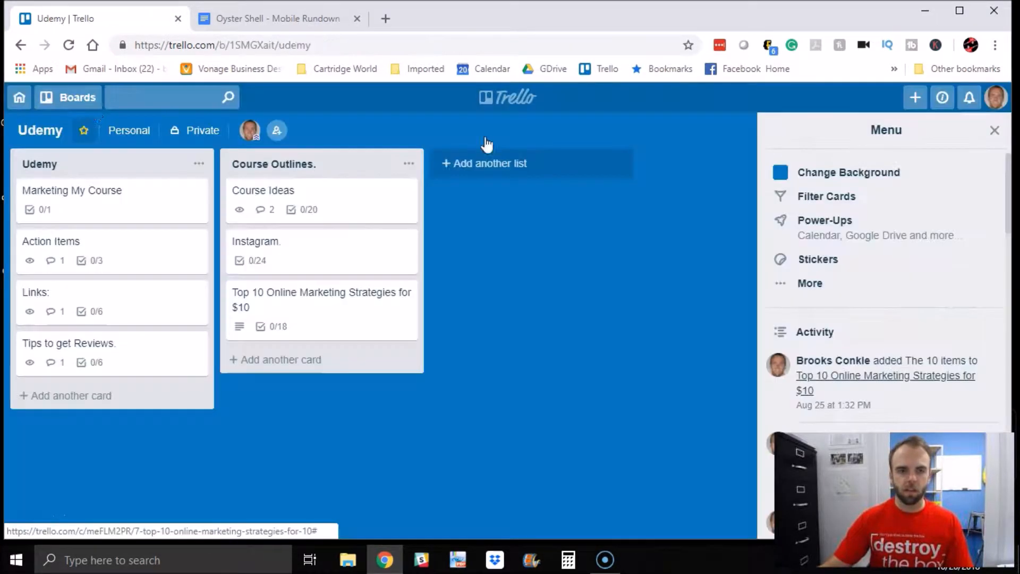
# Step: Open the King Cake Event board from the boards list
pyautogui.click(75, 99)
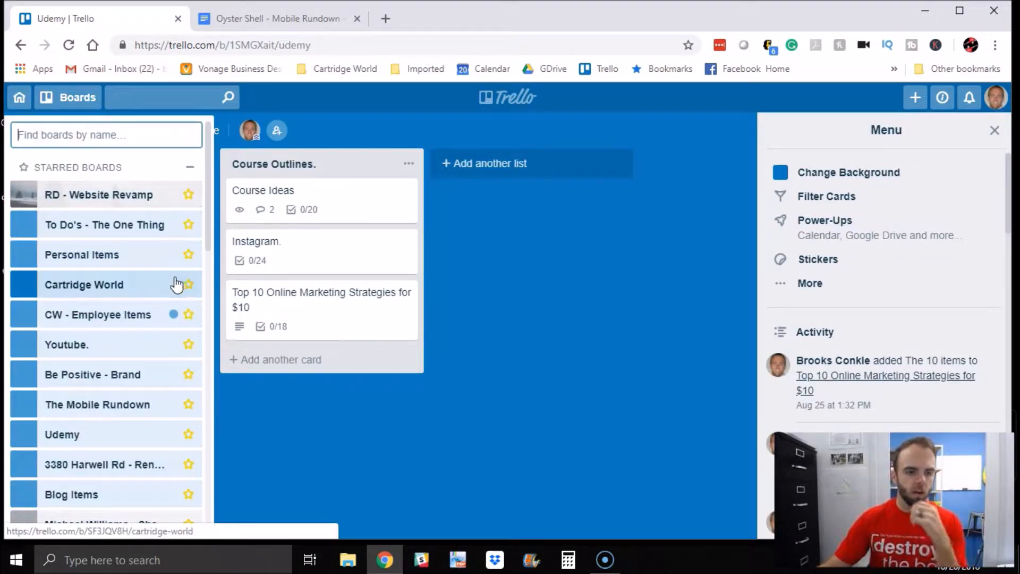
pyautogui.scroll(-4, 90, 343)
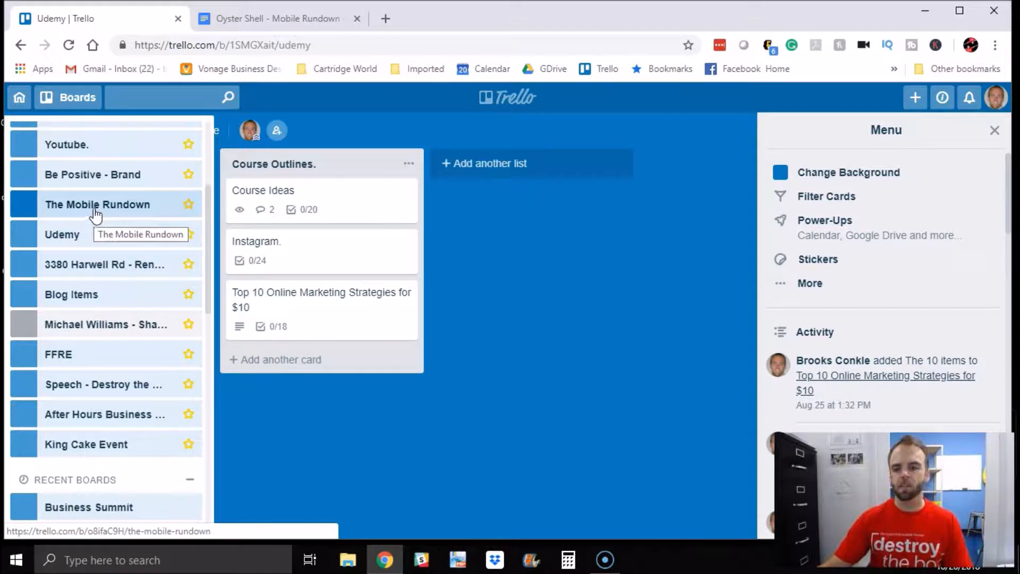
pyautogui.scroll(4, 96, 213)
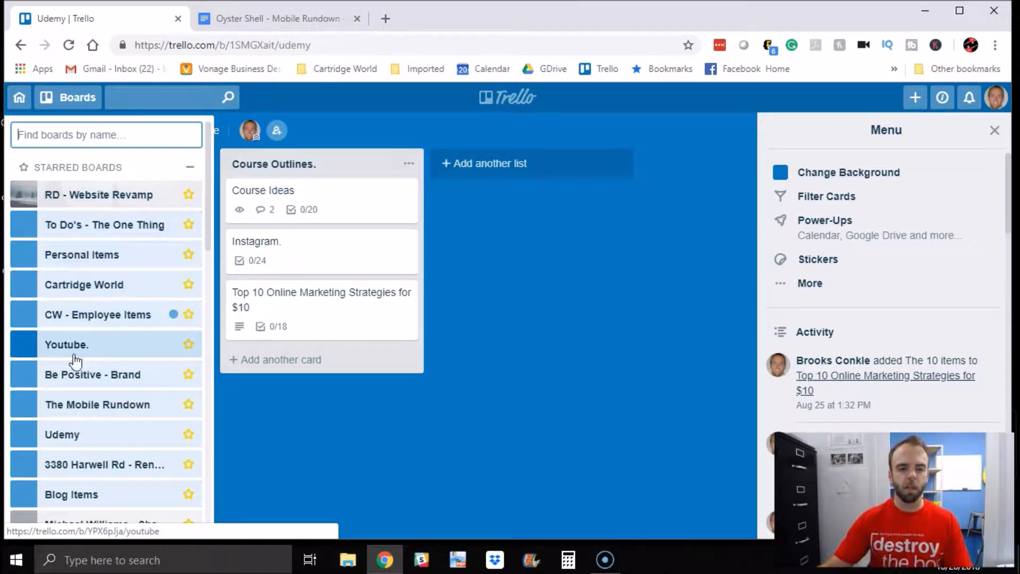
pyautogui.scroll(-4, 95, 366)
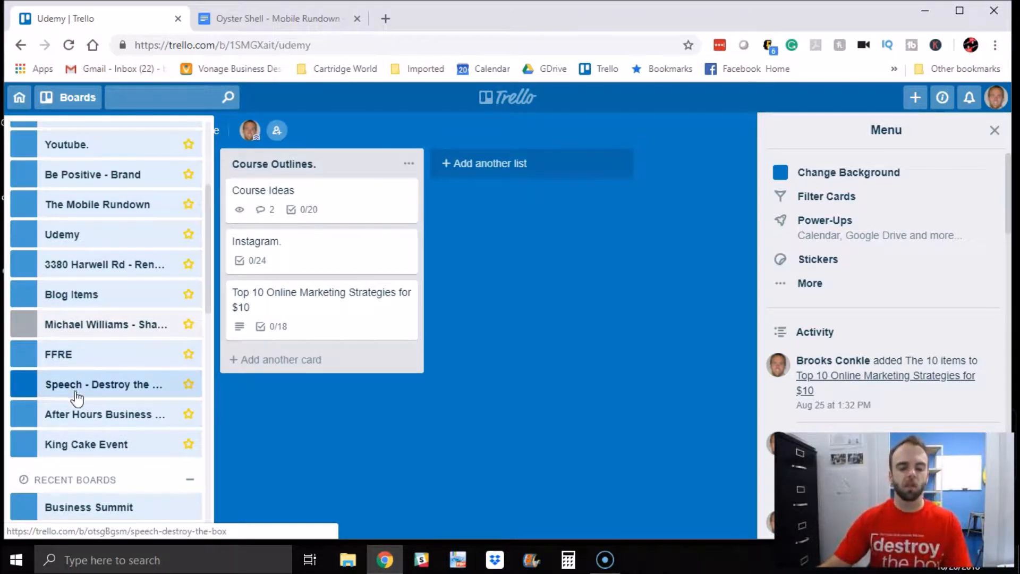
pyautogui.click(106, 446)
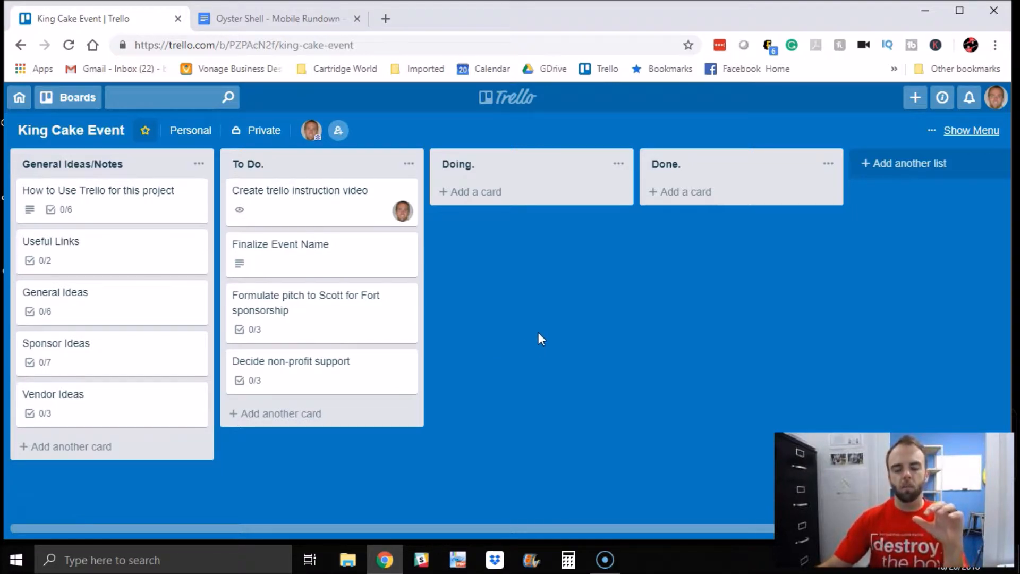
# Step: Switch to the Oyster Shell - Mobile Rundown document and review its sharing settings
pyautogui.click(292, 19)
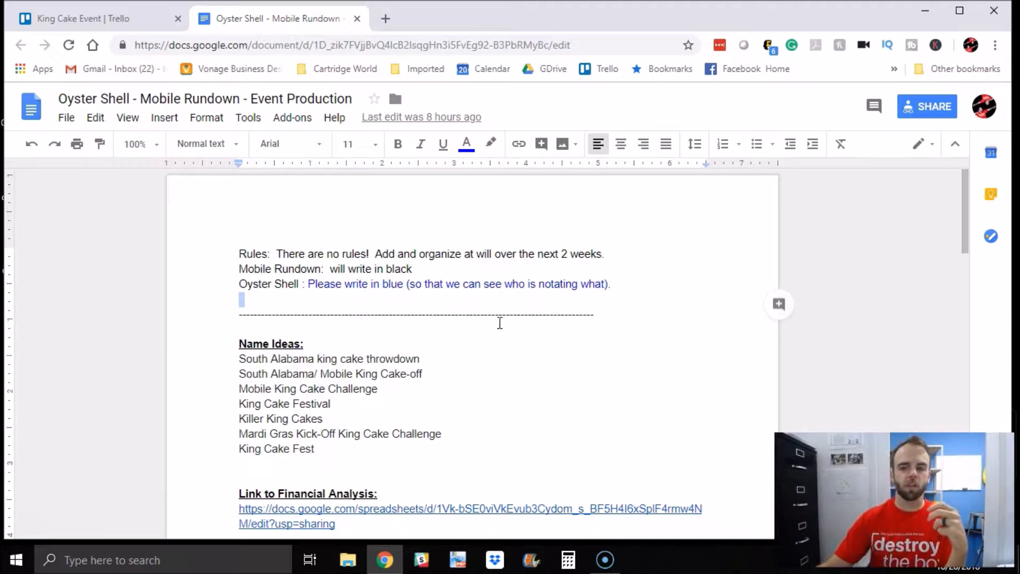
pyautogui.scroll(-6, 494, 324)
pyautogui.scroll(6, 490, 327)
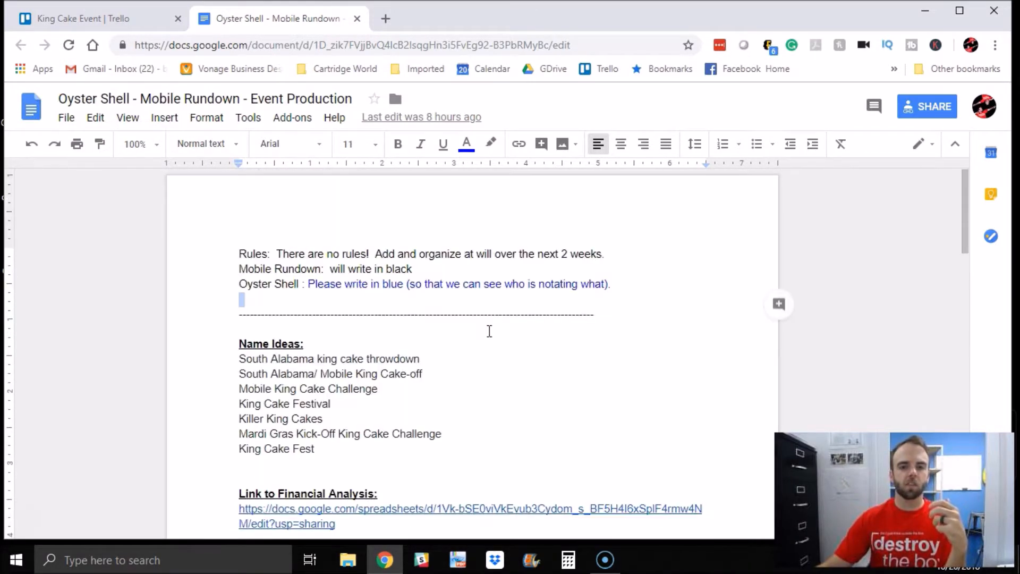
pyautogui.click(918, 111)
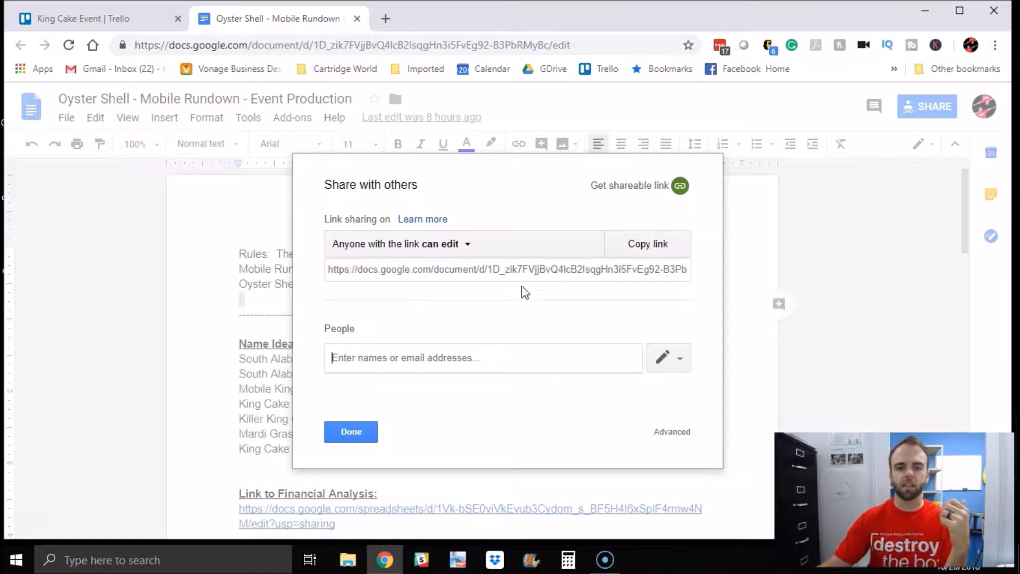
pyautogui.click(351, 431)
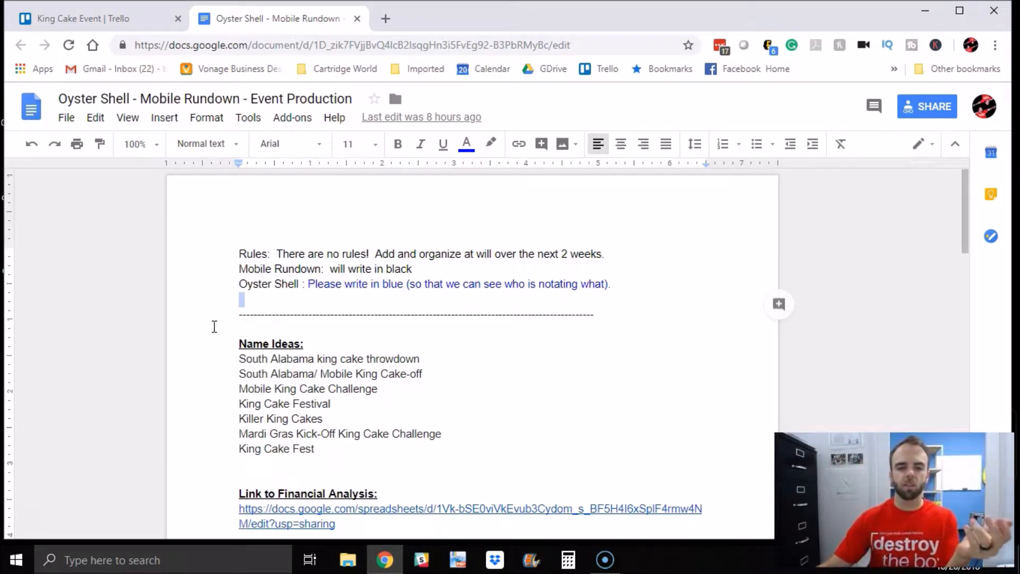
# Step: Scroll through the document's event notes, sponsor ideas, vendor ideas and partnership thoughts
pyautogui.scroll(-12, 202, 299)
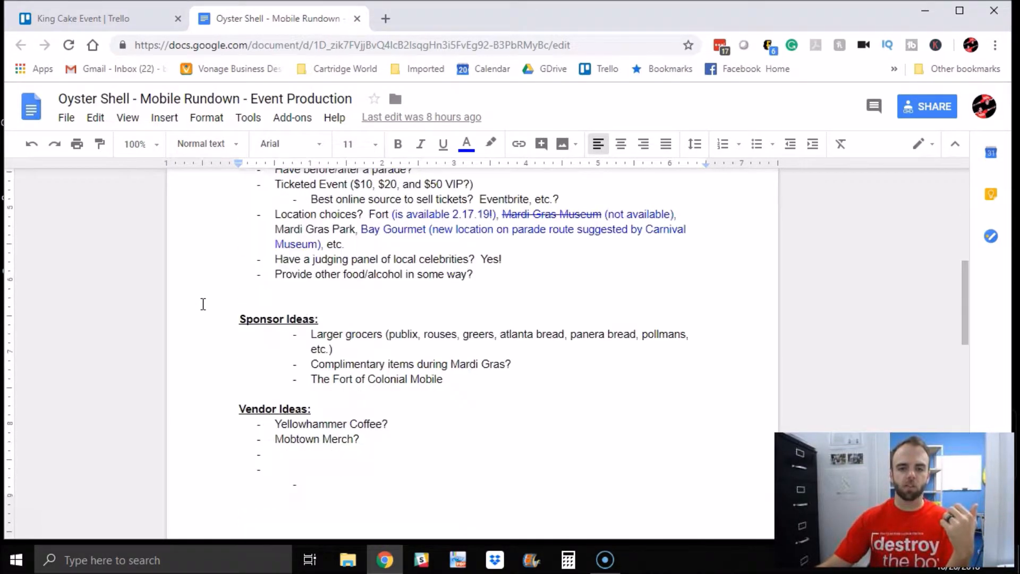
pyautogui.scroll(8, 202, 311)
pyautogui.scroll(-12, 203, 312)
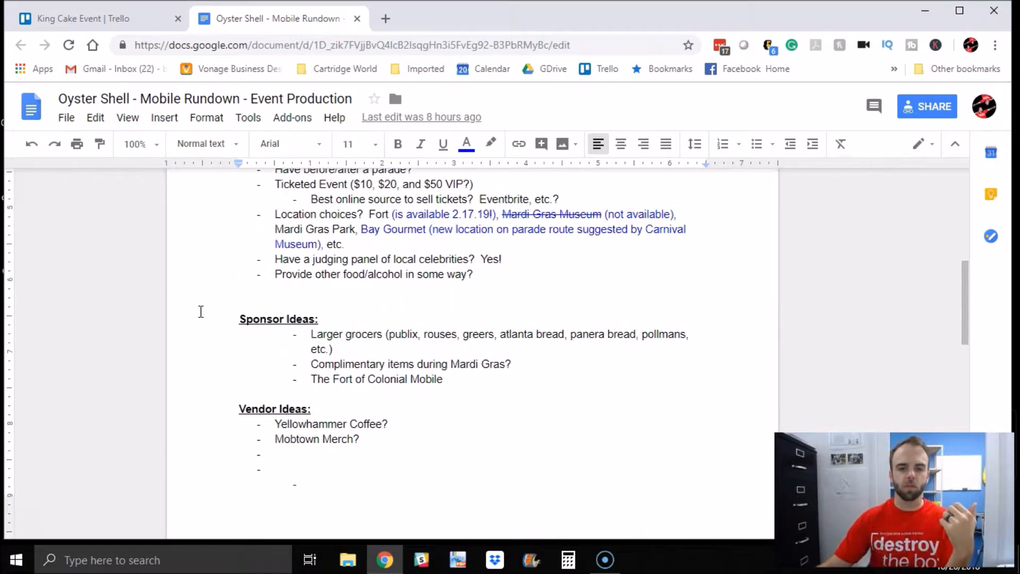
pyautogui.scroll(-4, 199, 318)
pyautogui.scroll(4, 199, 319)
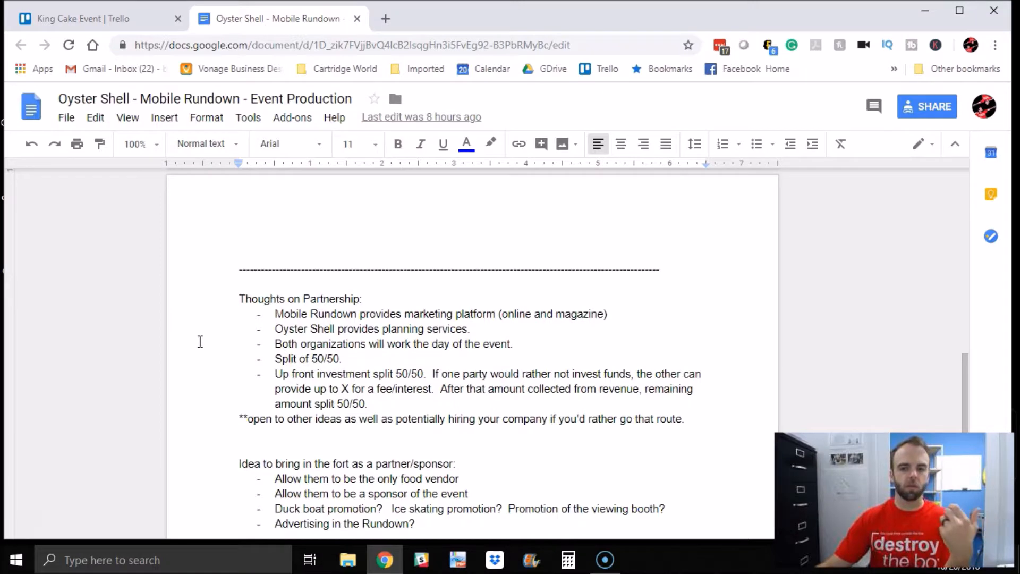
pyautogui.scroll(-4, 200, 342)
pyautogui.scroll(20, 199, 352)
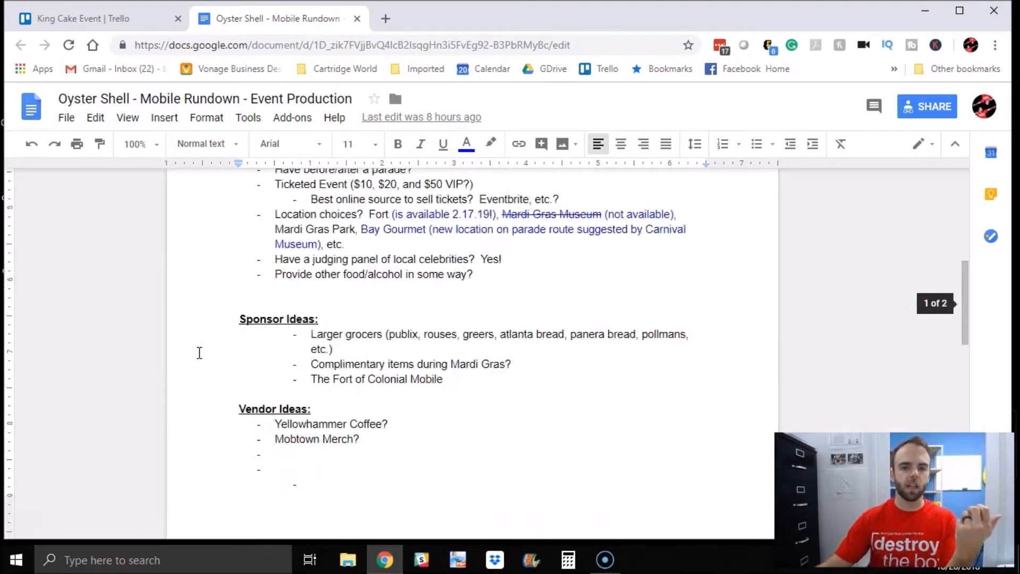
# Step: Switch back and forth between the King Cake Event board and the shared document
pyautogui.click(112, 18)
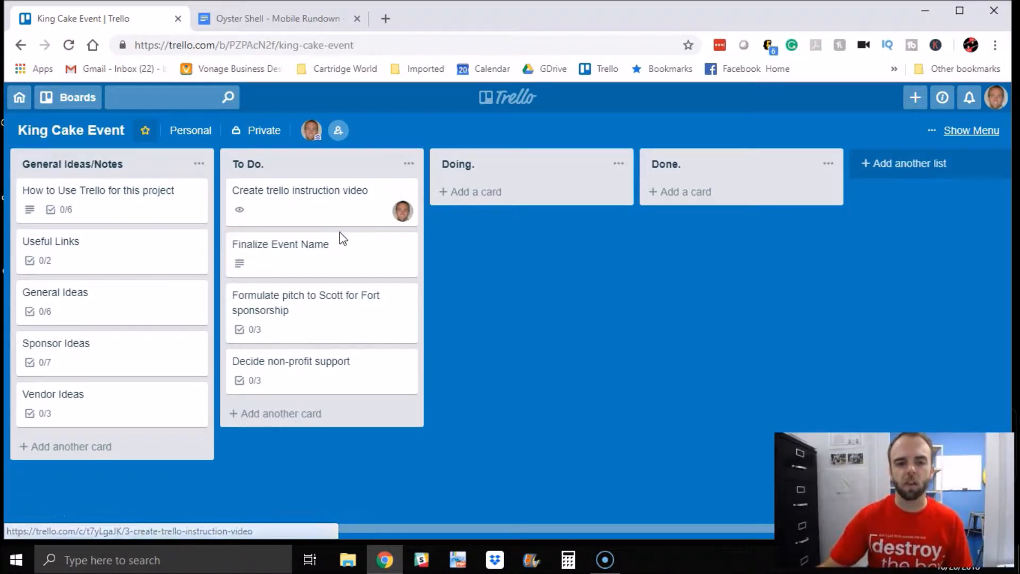
pyautogui.click(280, 22)
pyautogui.scroll(-10, 316, 325)
pyautogui.scroll(10, 306, 342)
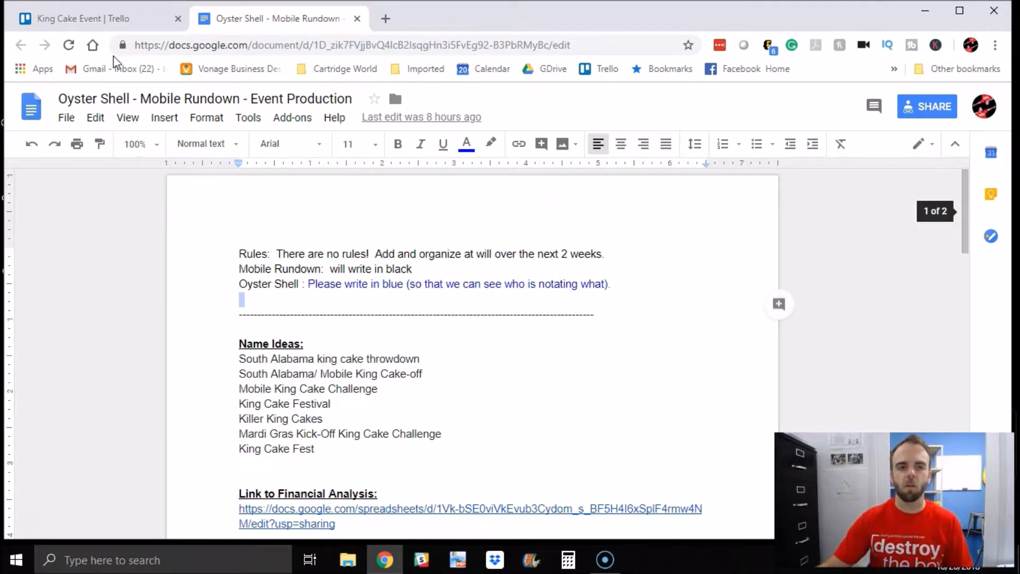
pyautogui.click(108, 21)
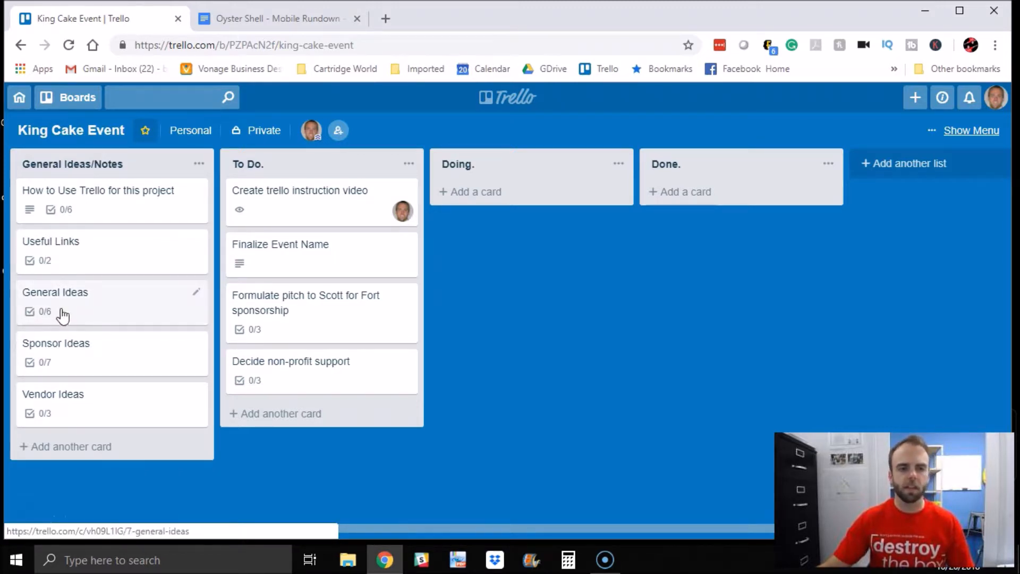
# Step: Open the General Ideas card and look over its description, checklist and members options
pyautogui.click(102, 314)
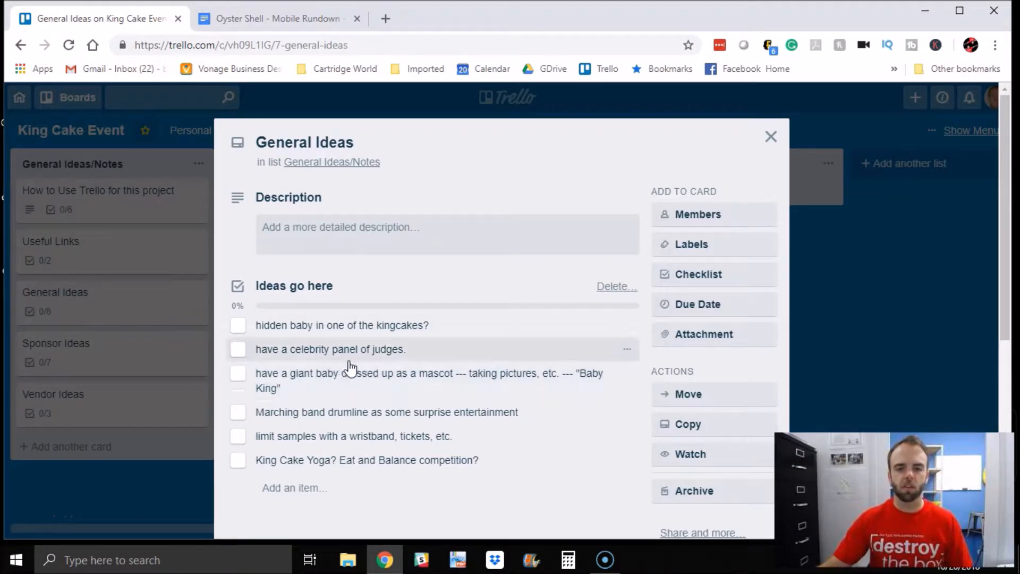
pyautogui.scroll(-3, 376, 327)
pyautogui.scroll(3, 345, 281)
pyautogui.click(312, 235)
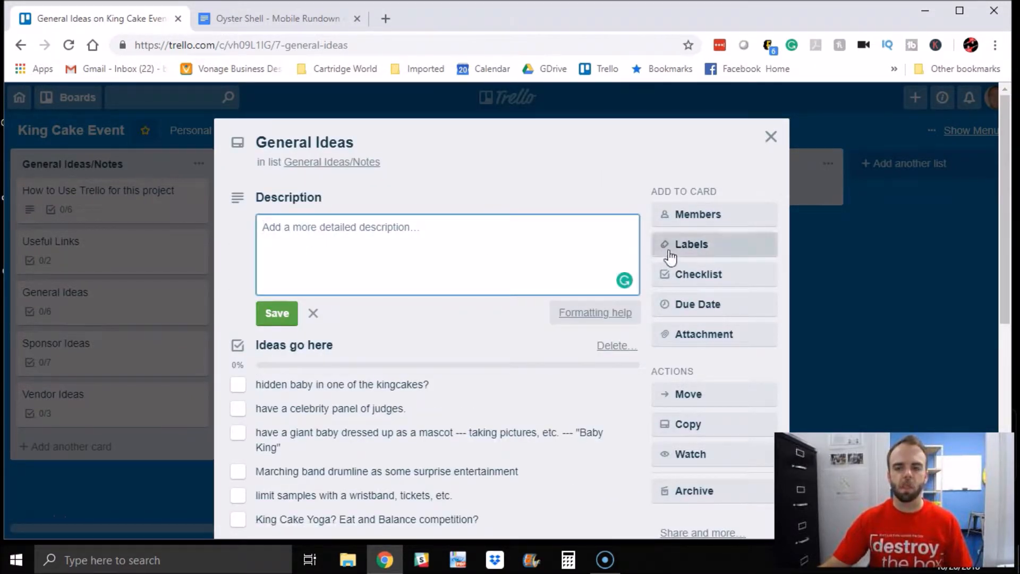
pyautogui.click(690, 225)
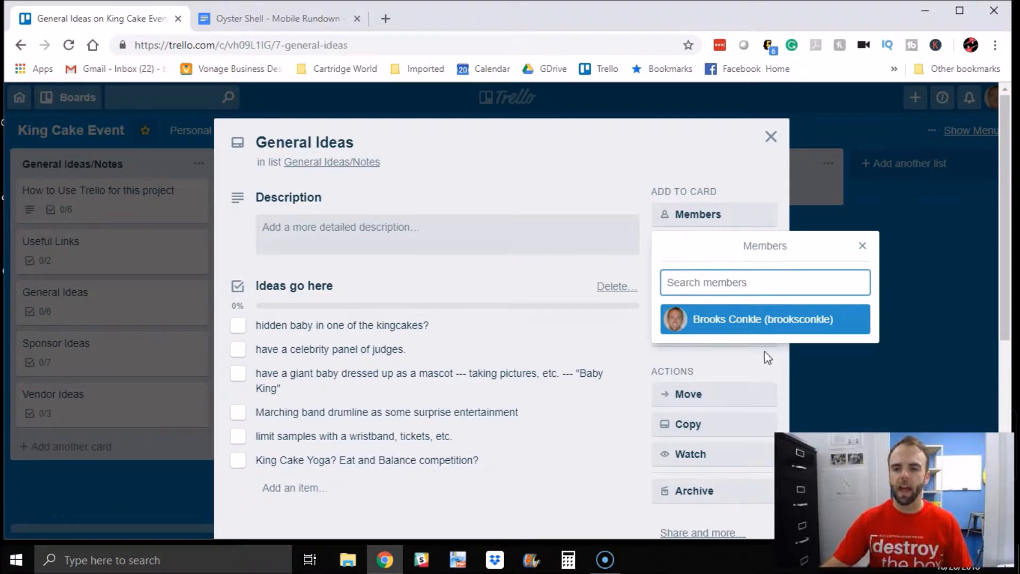
pyautogui.click(862, 247)
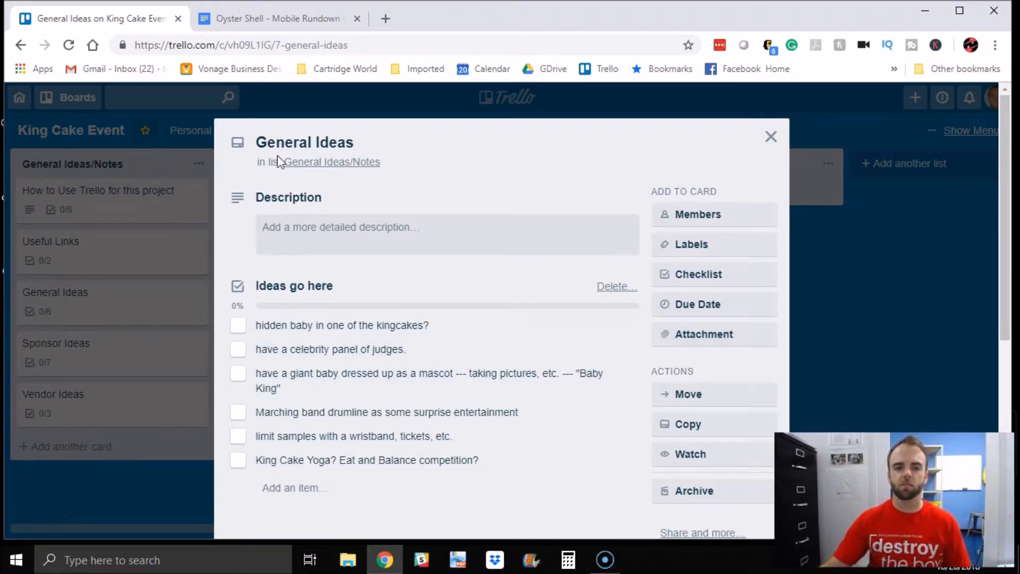
# Step: Add a new checklist titled "do these" to the General Ideas card
pyautogui.click(308, 289)
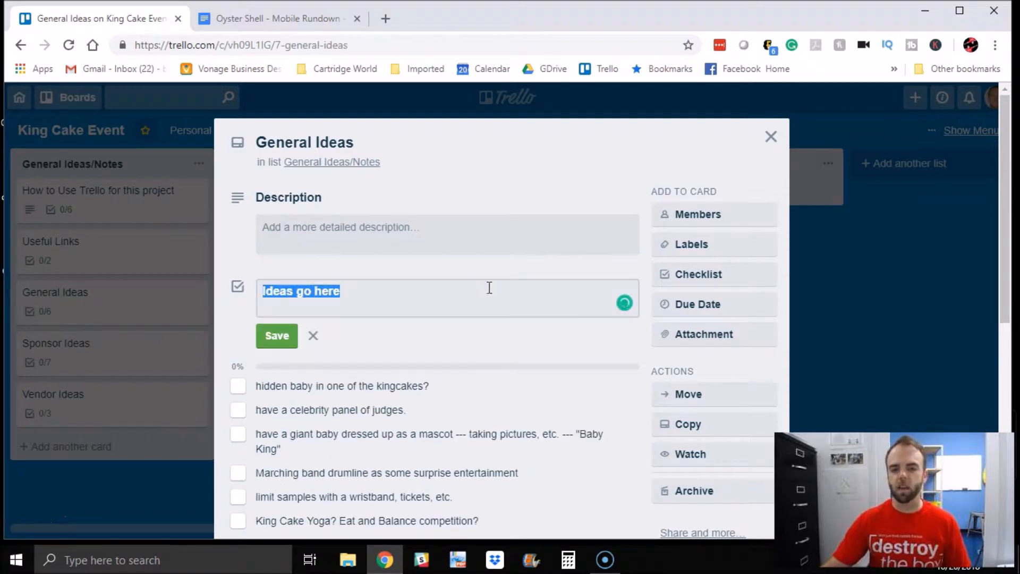
pyautogui.click(718, 274)
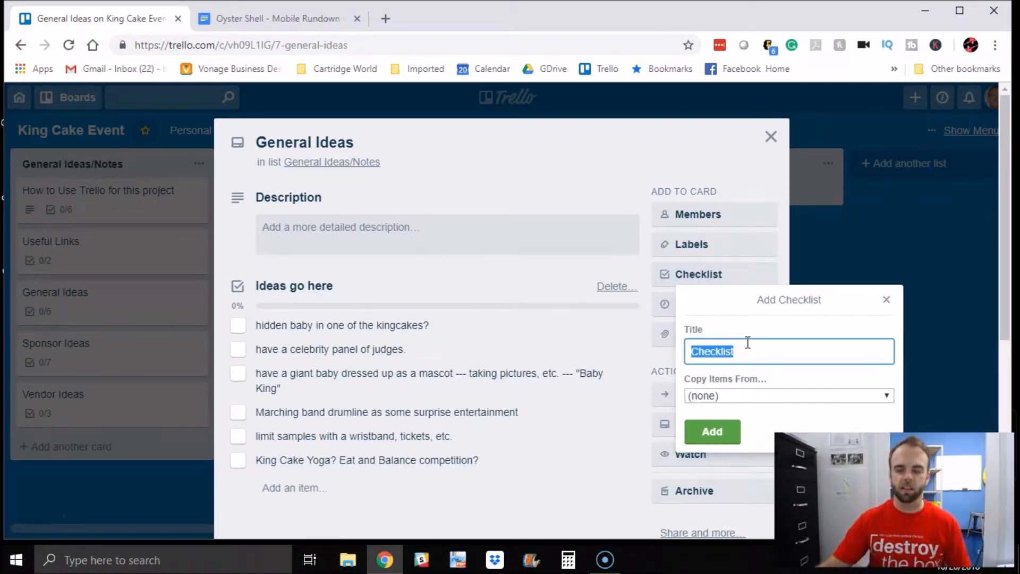
pyautogui.write('do these')
pyautogui.press('Return')
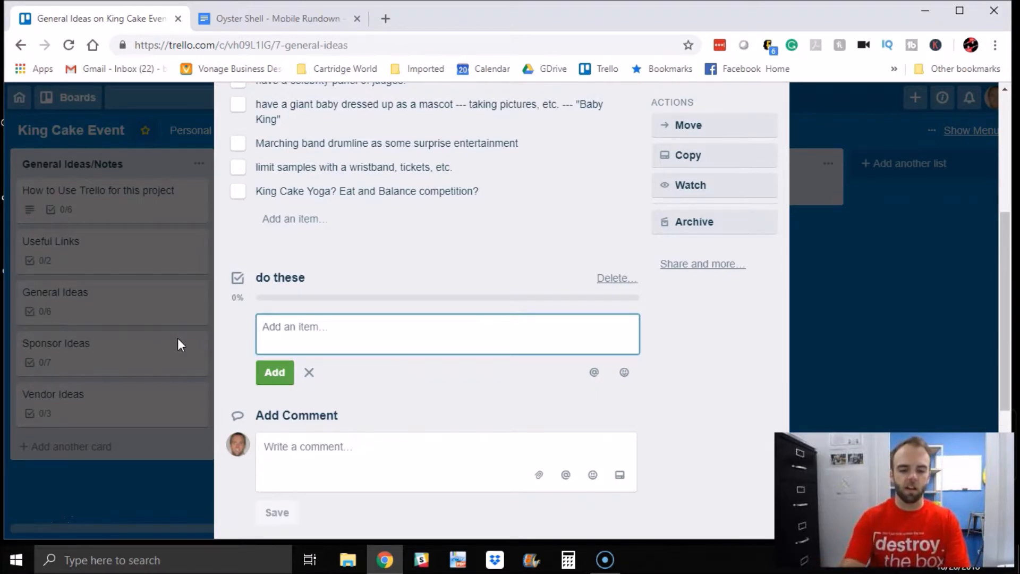
# Step: Add the items "thing 1" and "thing 2" to the do these checklist
pyautogui.write('thing 1')
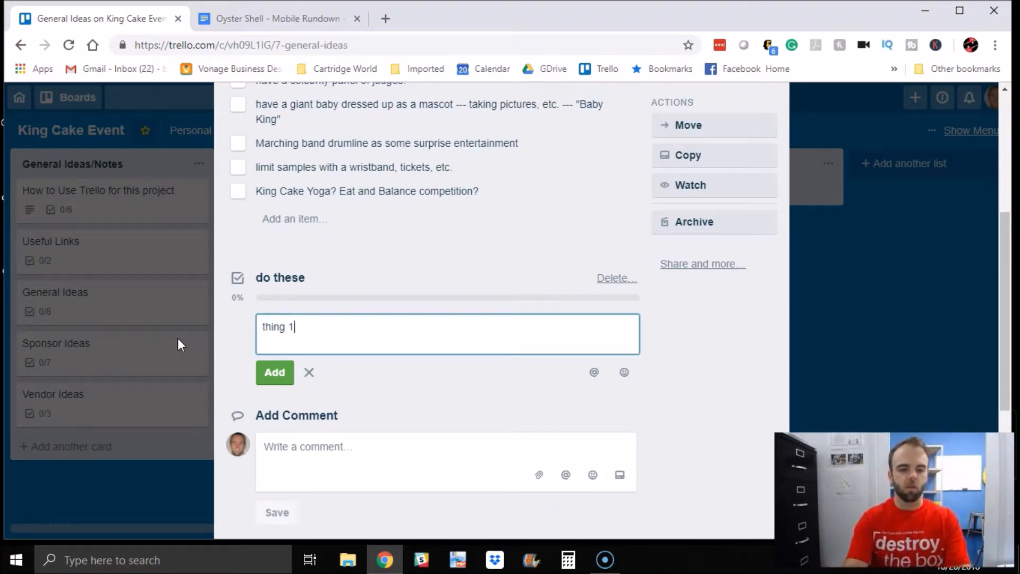
pyautogui.press('Return')
pyautogui.write('thing 2')
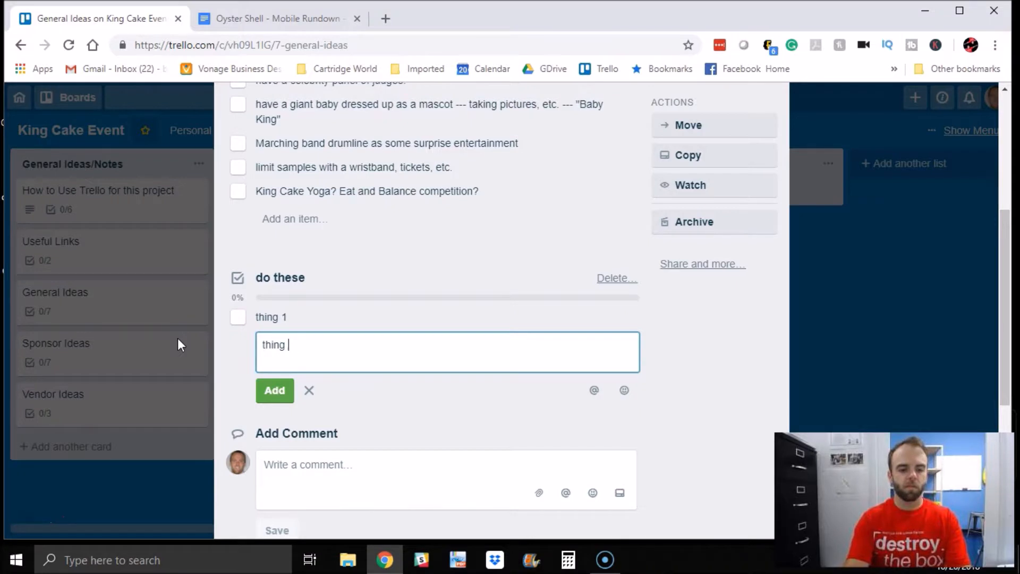
pyautogui.press('Return')
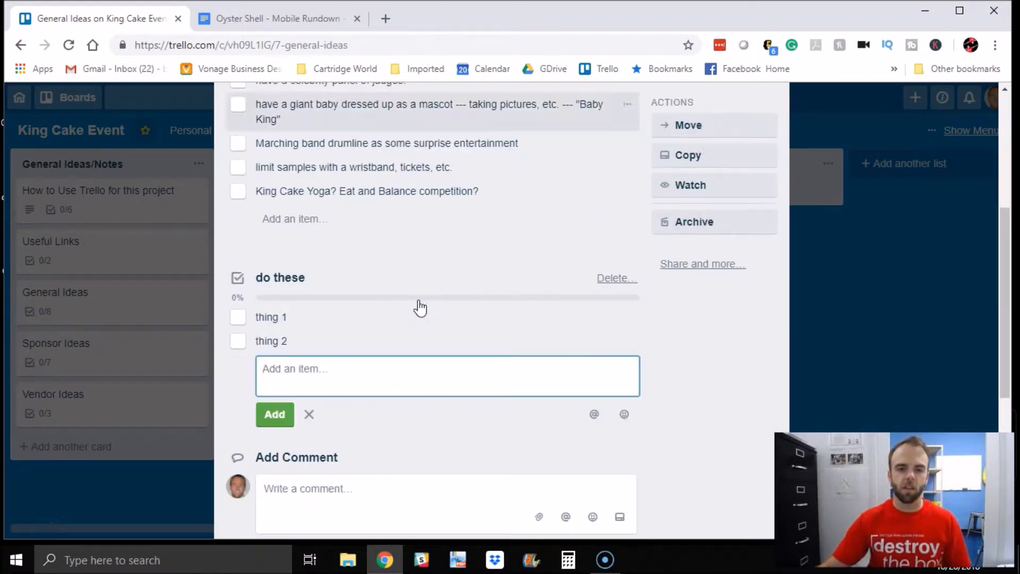
pyautogui.scroll(4, 382, 243)
pyautogui.scroll(-4, 372, 282)
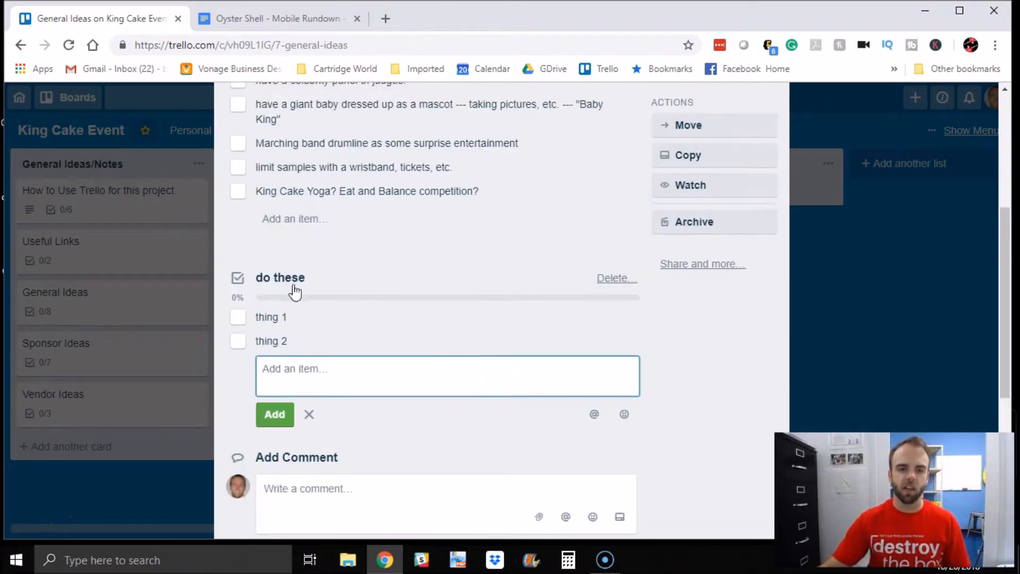
# Step: Check off both do these items, hiding and then showing the completed items along the way
pyautogui.click(238, 318)
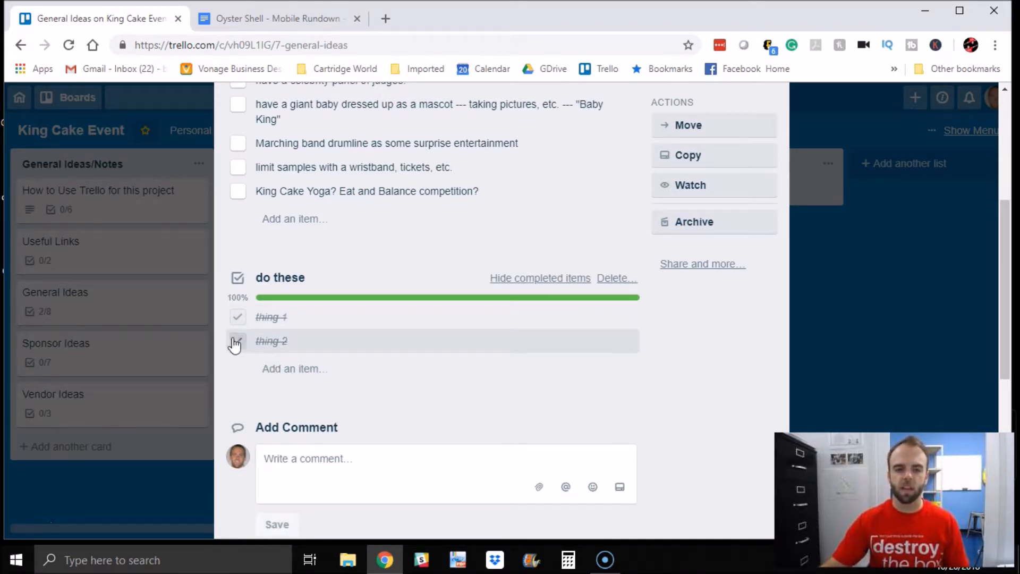
pyautogui.click(236, 342)
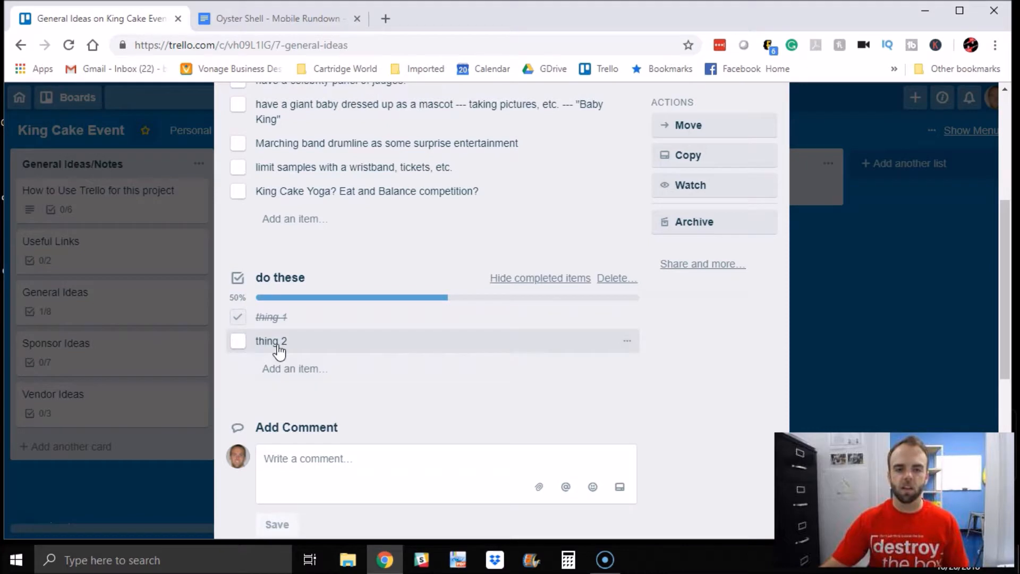
pyautogui.click(562, 282)
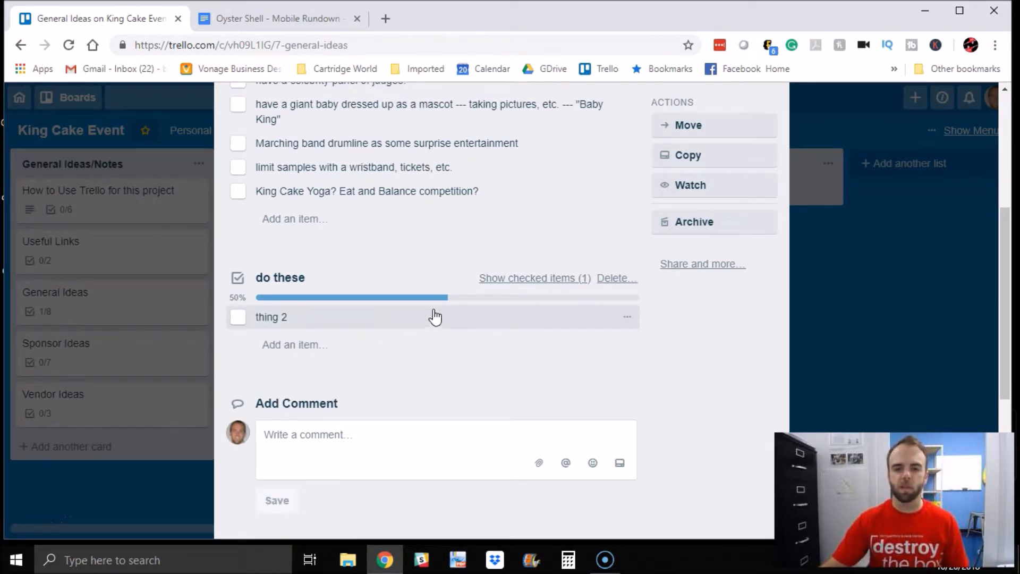
pyautogui.click(523, 280)
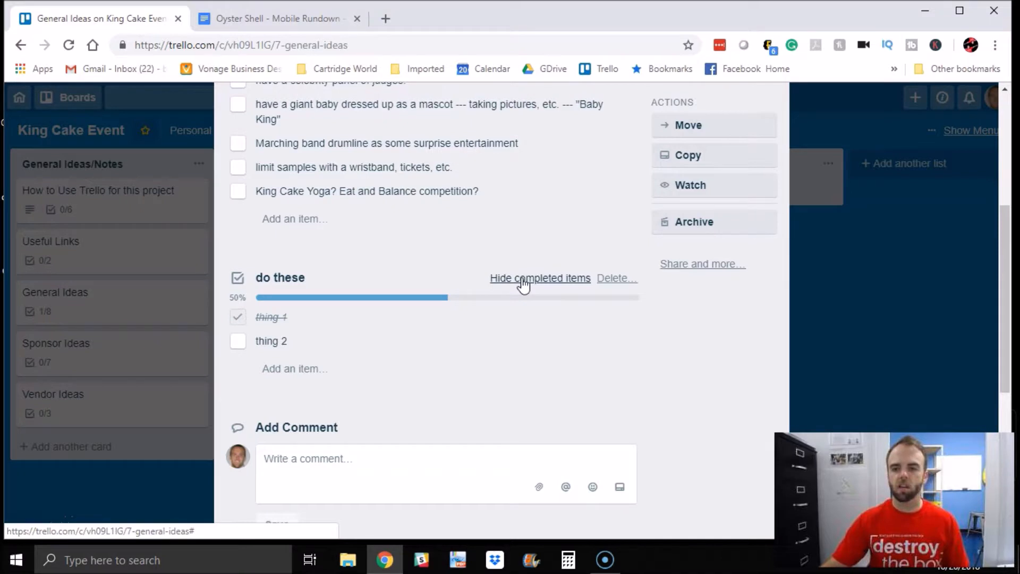
pyautogui.click(239, 341)
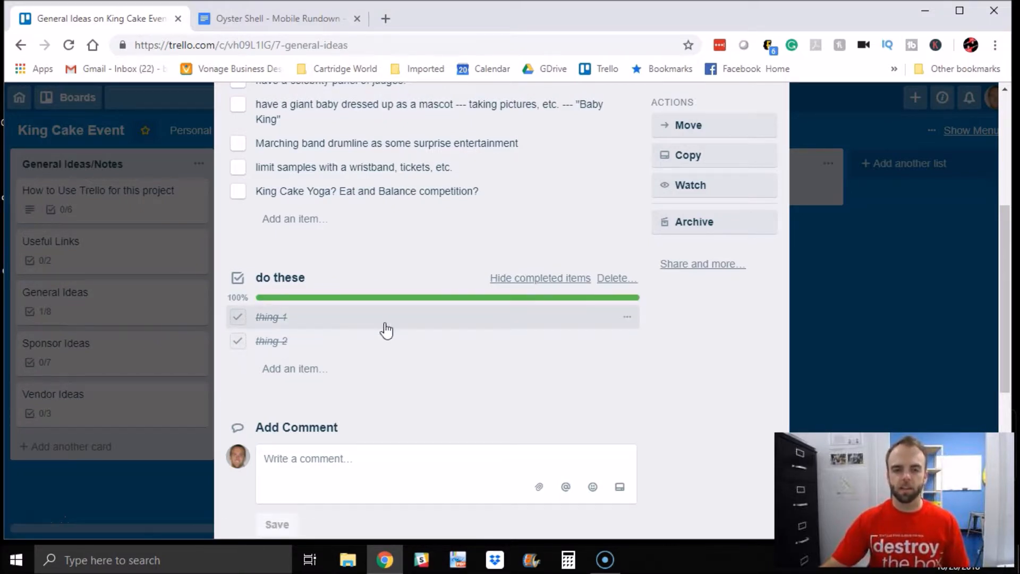
# Step: Delete the do these checklist from the General Ideas card
pyautogui.scroll(4, 481, 315)
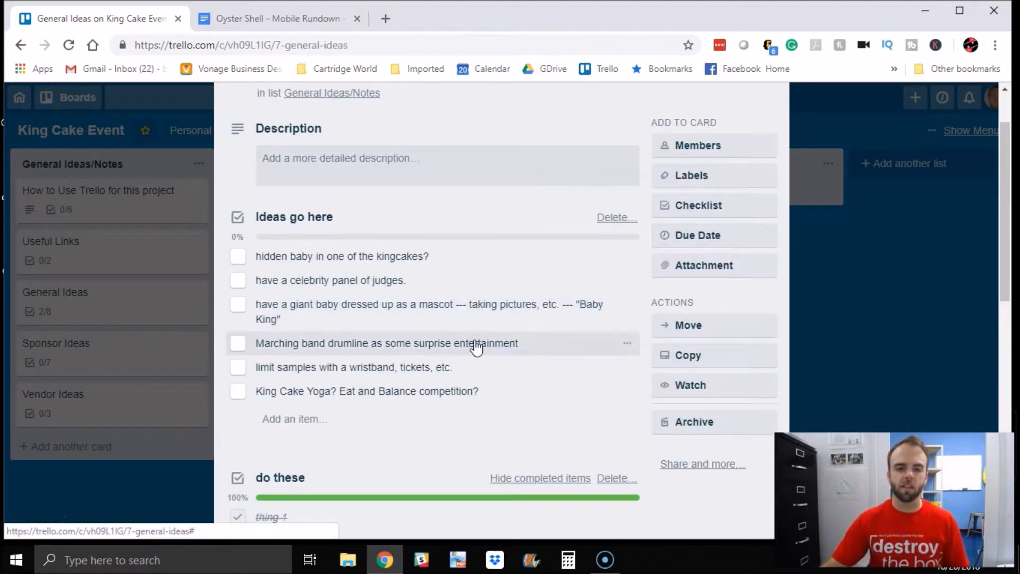
pyautogui.scroll(1, 392, 337)
pyautogui.scroll(-3, 399, 341)
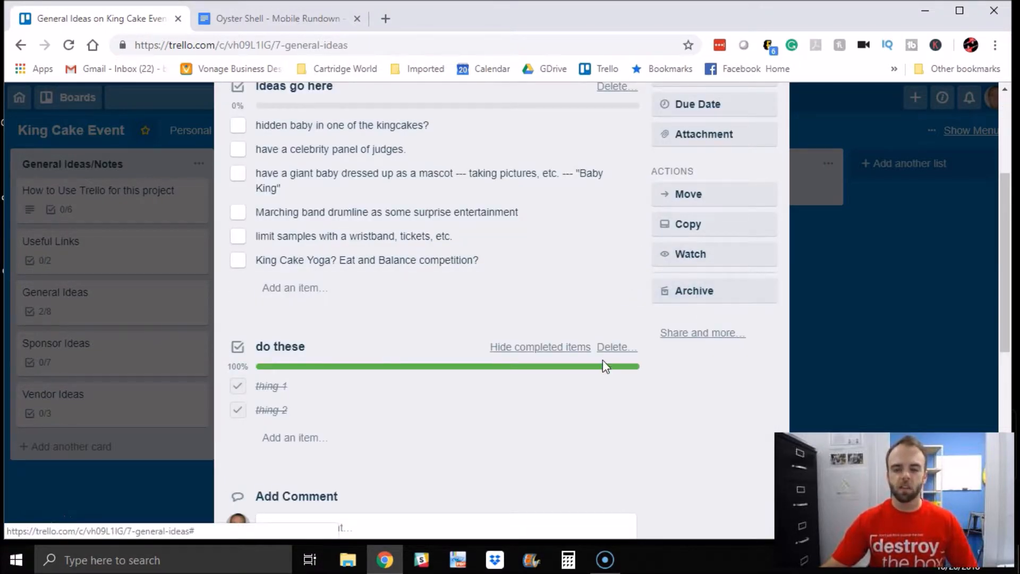
pyautogui.scroll(4, 478, 319)
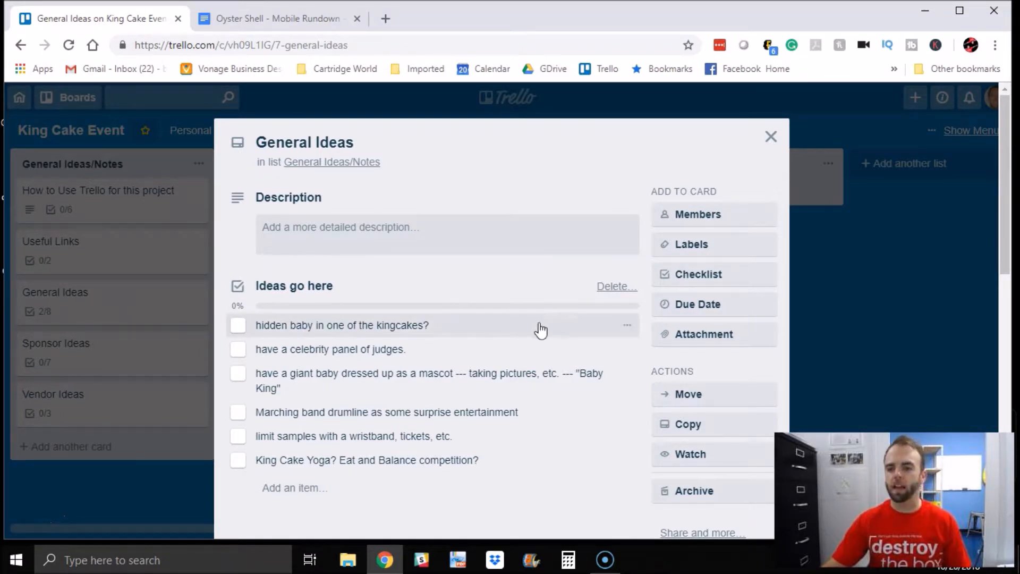
pyautogui.scroll(-4, 487, 318)
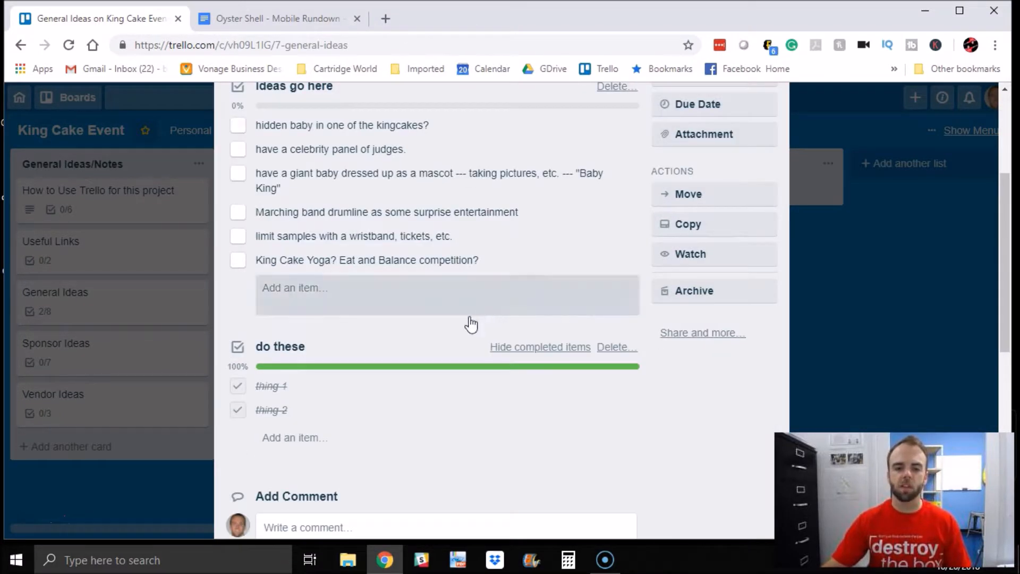
pyautogui.click(616, 350)
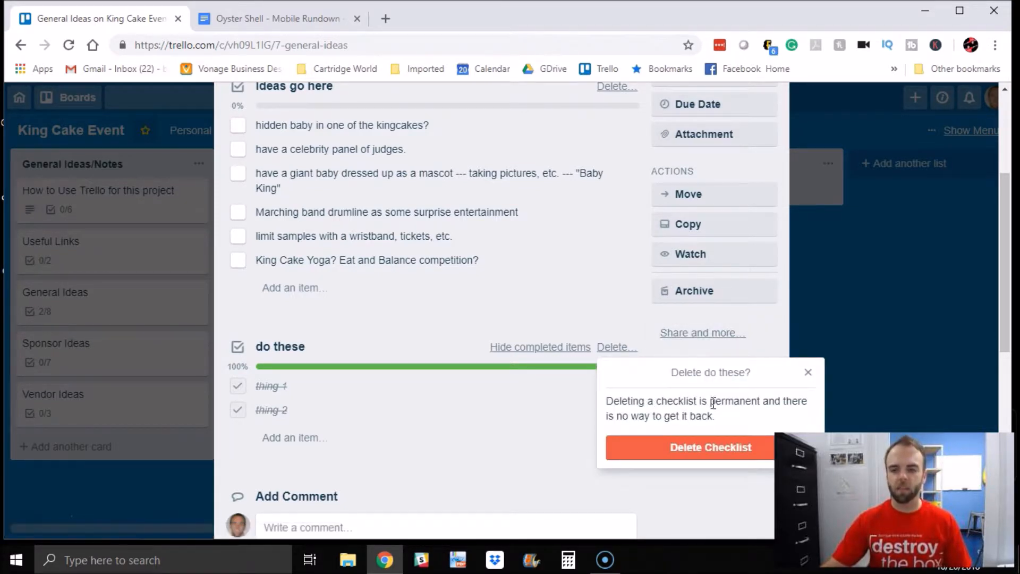
pyautogui.click(699, 453)
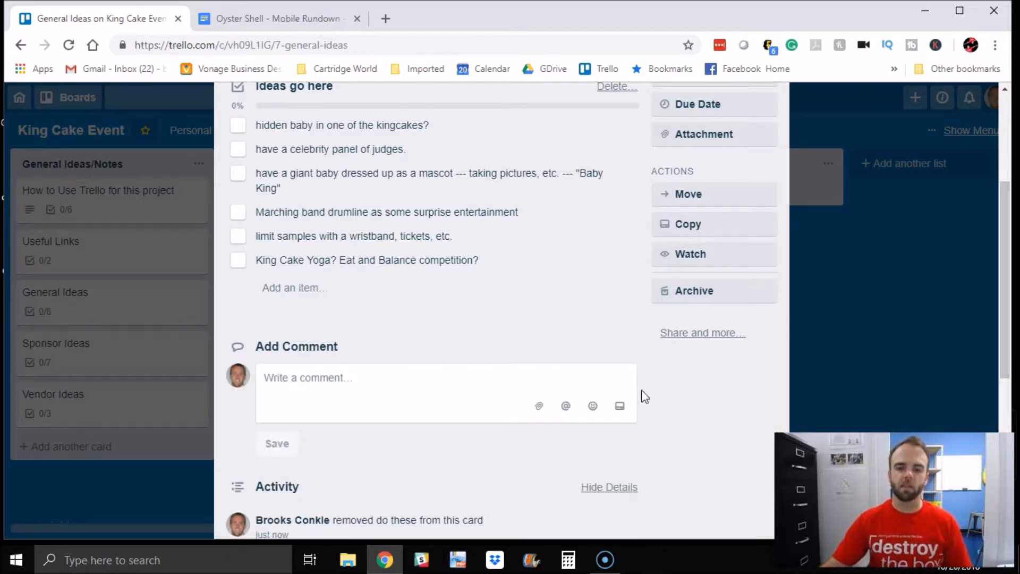
# Step: Close the General Ideas card, reopen it briefly and close it again
pyautogui.scroll(4, 492, 327)
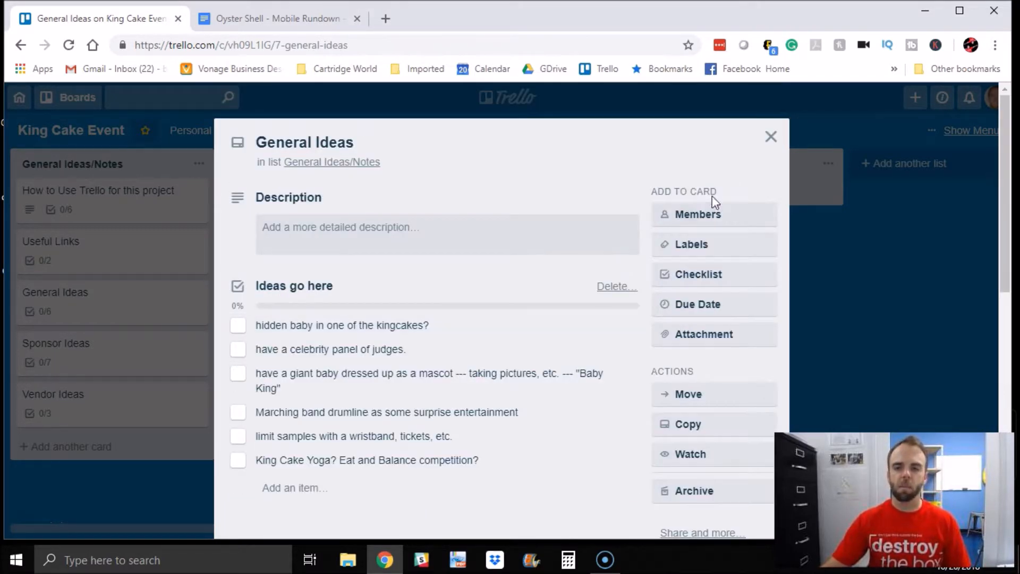
pyautogui.click(772, 136)
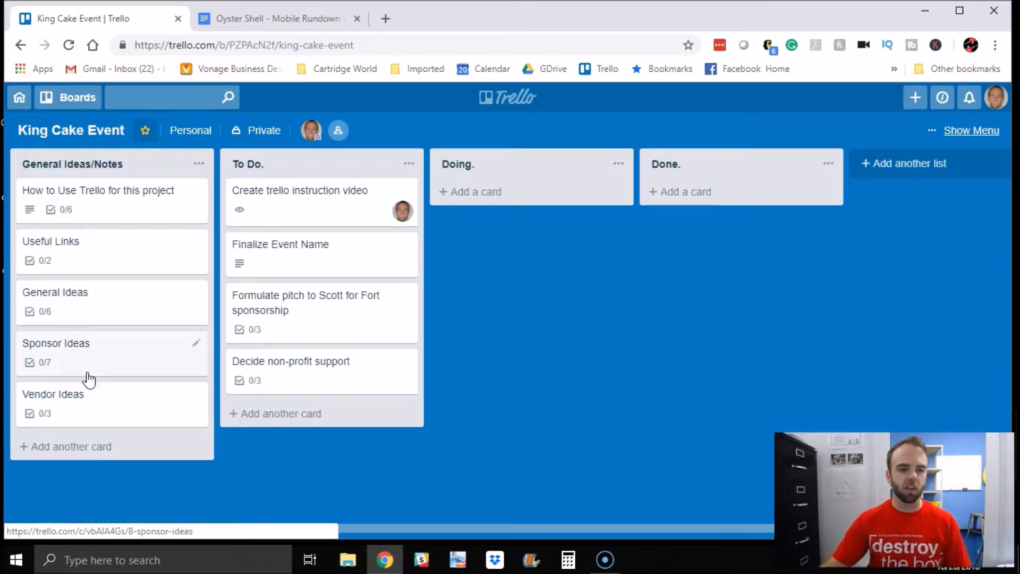
pyautogui.click(106, 316)
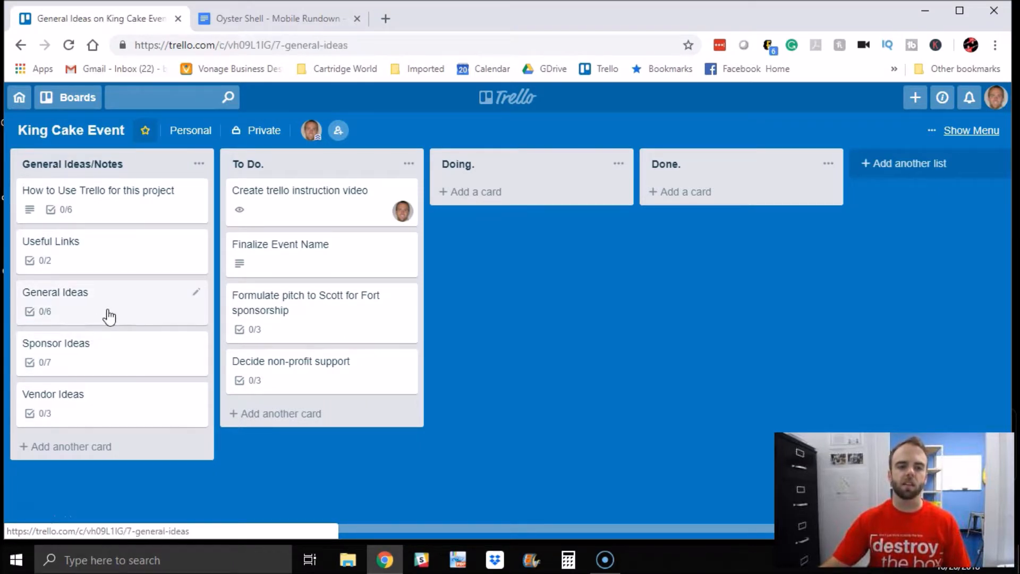
pyautogui.press('Escape')
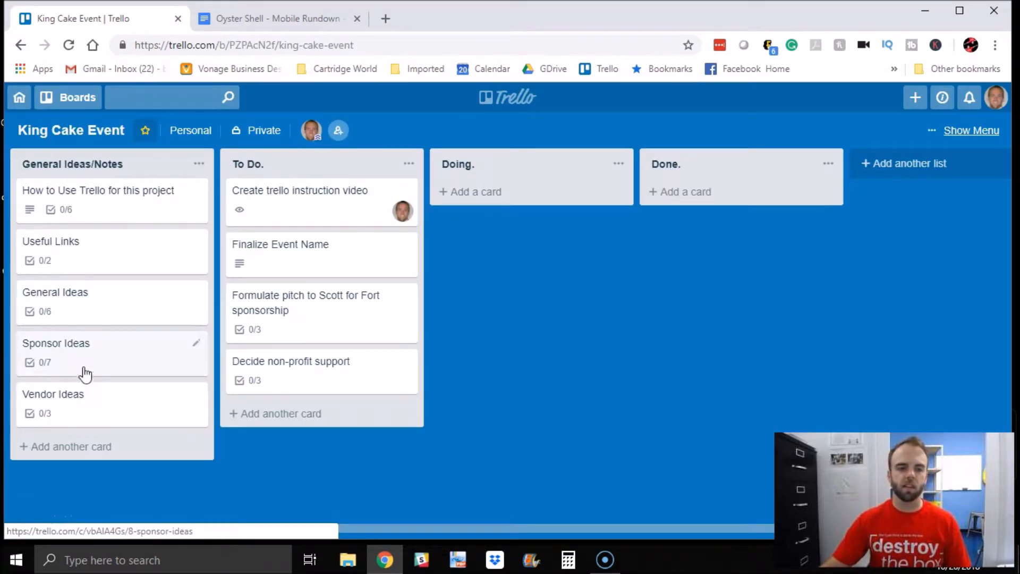
# Step: Open the Sponsor Ideas card to review its Ideas checklist, then close it
pyautogui.click(103, 358)
pyautogui.scroll(-8, 297, 363)
pyautogui.scroll(8, 281, 343)
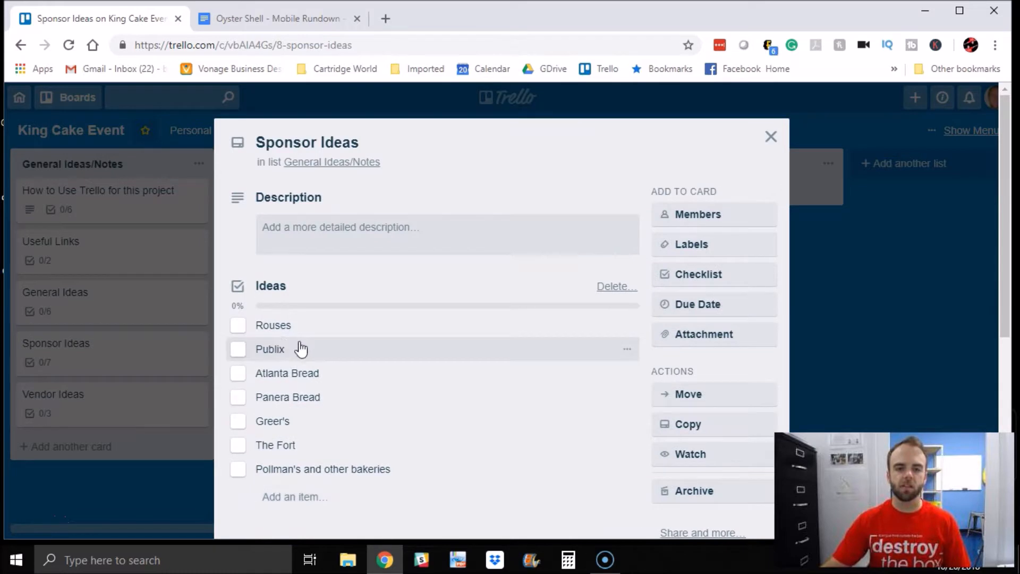
pyautogui.click(769, 137)
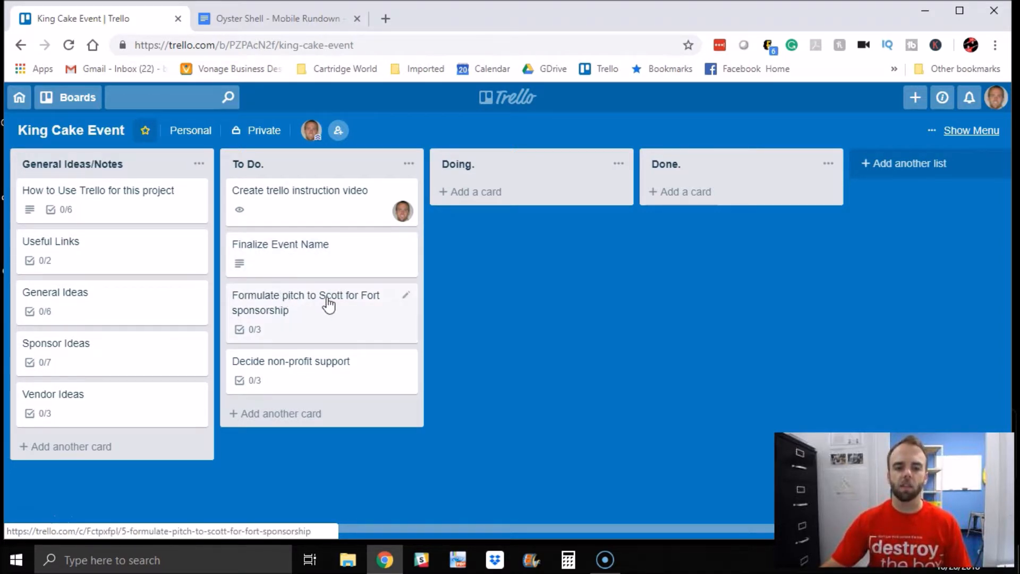
# Step: Review the Finalize Event Name card's description, then move the card to the Doing list
pyautogui.click(311, 262)
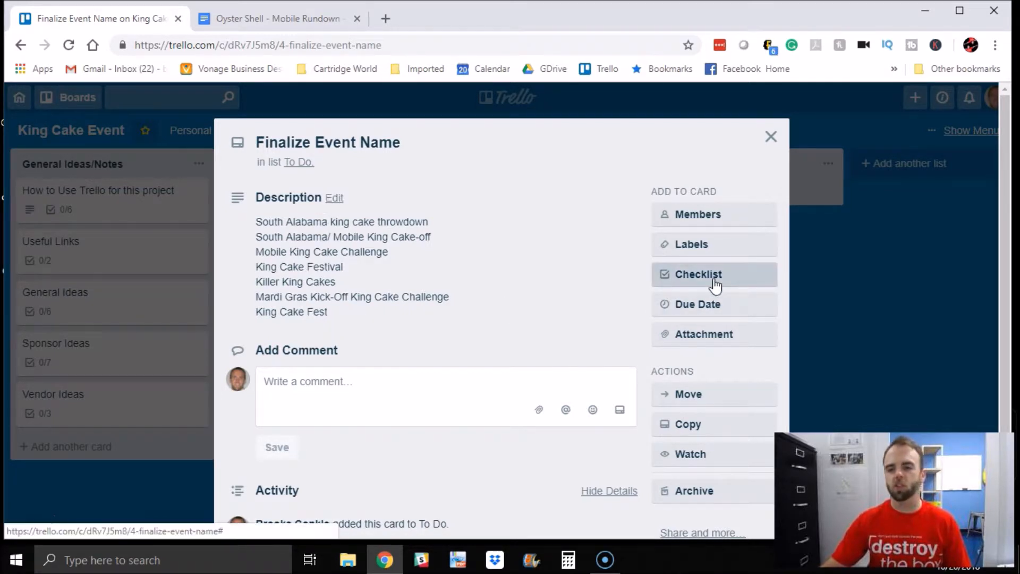
pyautogui.click(770, 136)
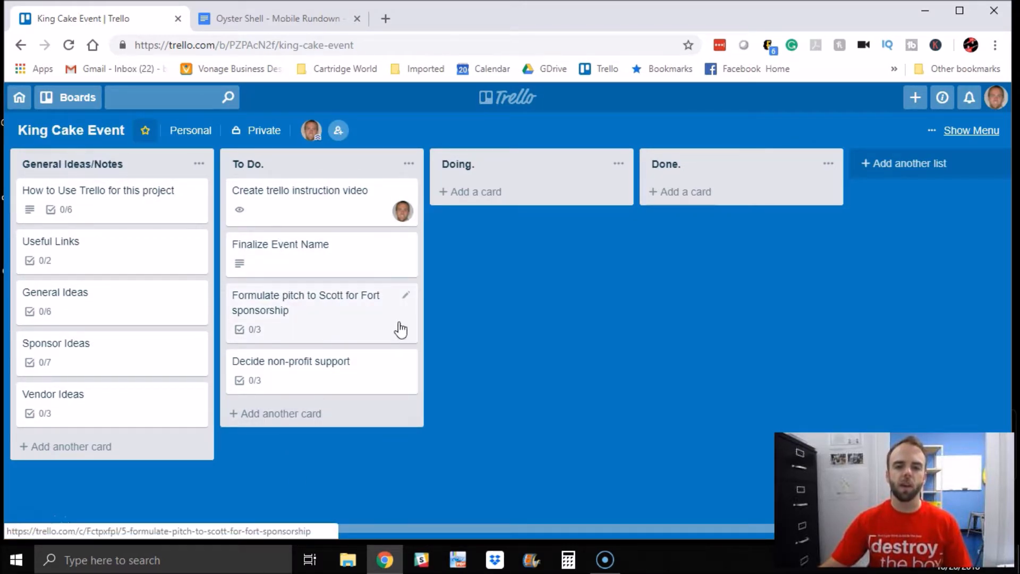
pyautogui.moveTo(326, 255); pyautogui.dragTo(531, 192)
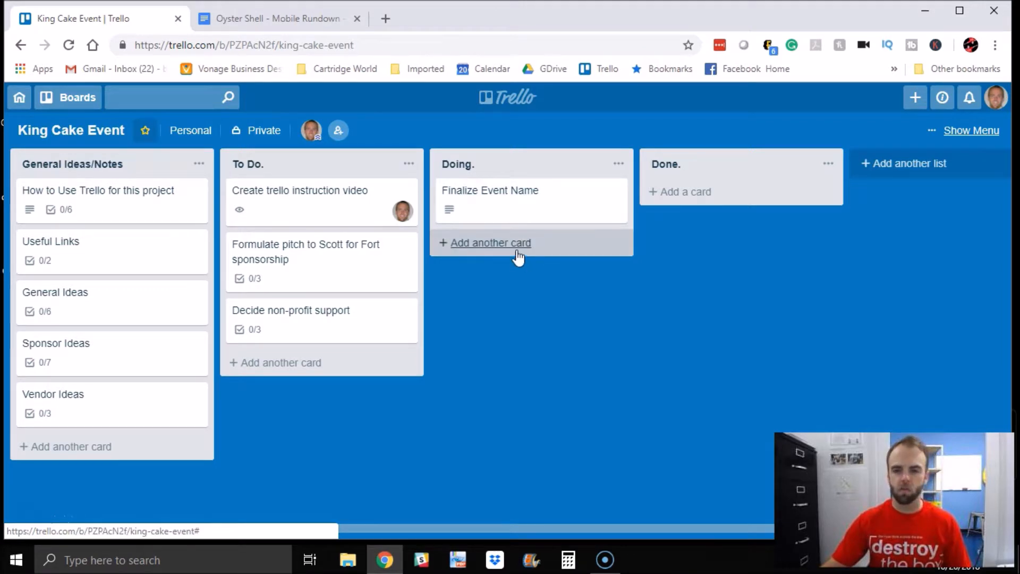
# Step: Open the Finalize Event Name card, look at its members options, and close the card
pyautogui.click(500, 204)
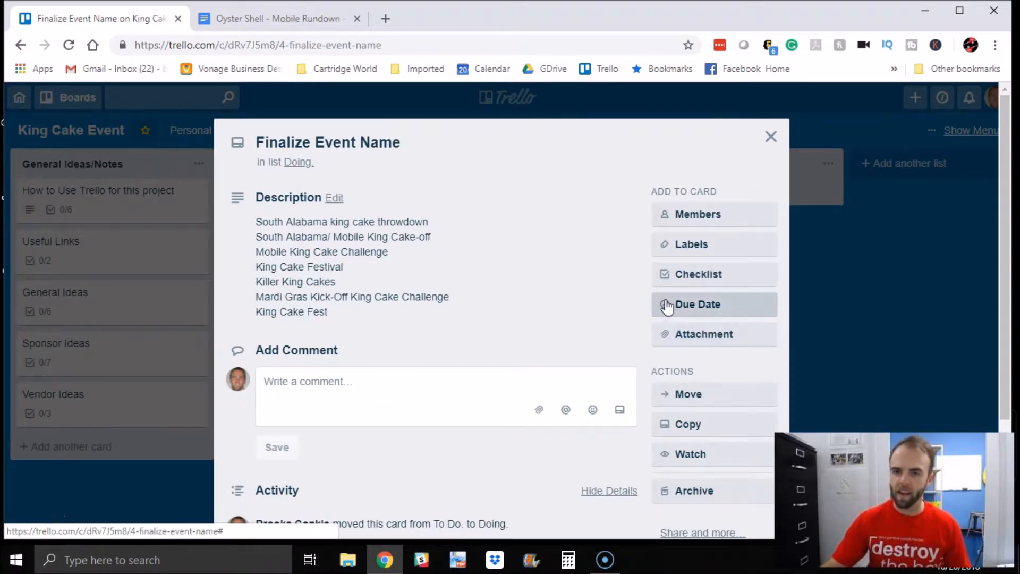
pyautogui.click(712, 216)
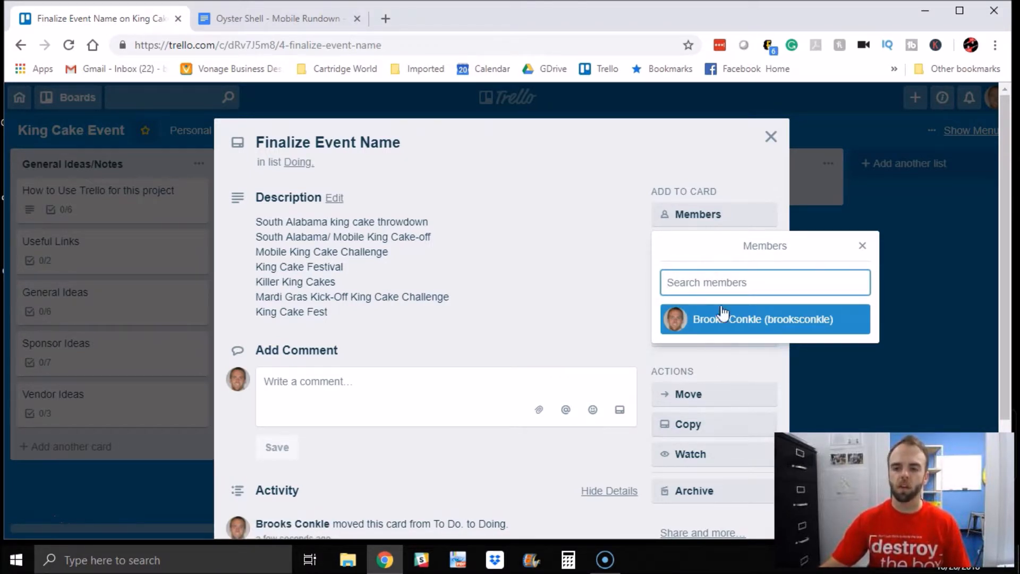
pyautogui.click(861, 247)
pyautogui.click(770, 137)
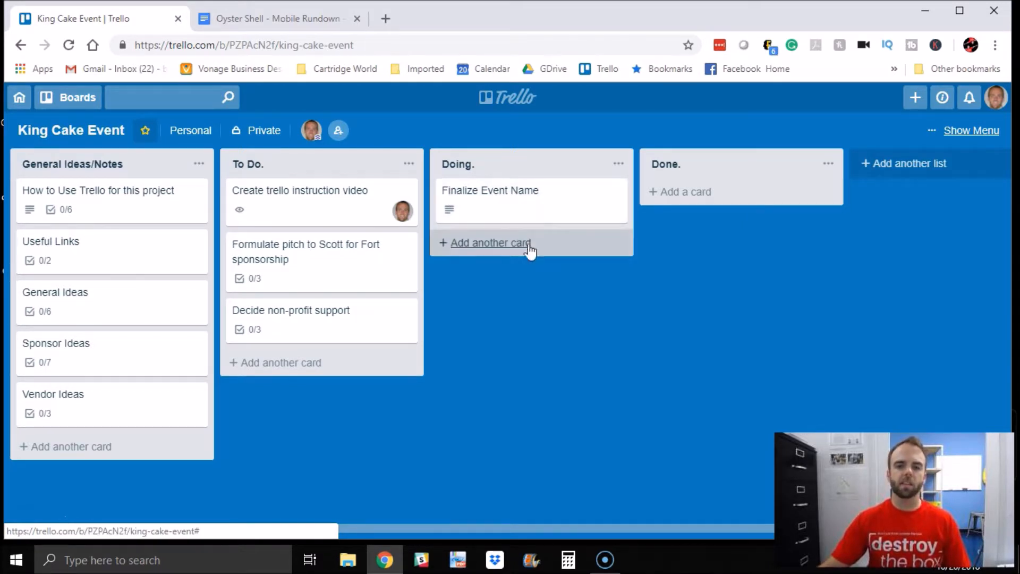
# Step: Move the Finalize Event Name card to the Done list, then back to the bottom of the To Do list
pyautogui.moveTo(510, 209); pyautogui.dragTo(701, 214)
pyautogui.moveTo(718, 209); pyautogui.dragTo(712, 222)
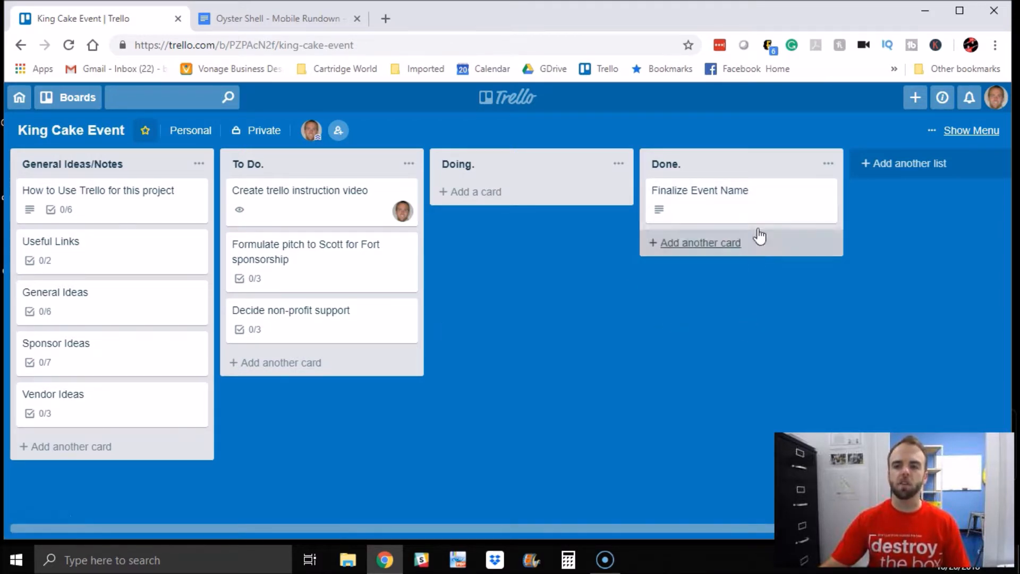
pyautogui.moveTo(754, 214); pyautogui.dragTo(340, 387)
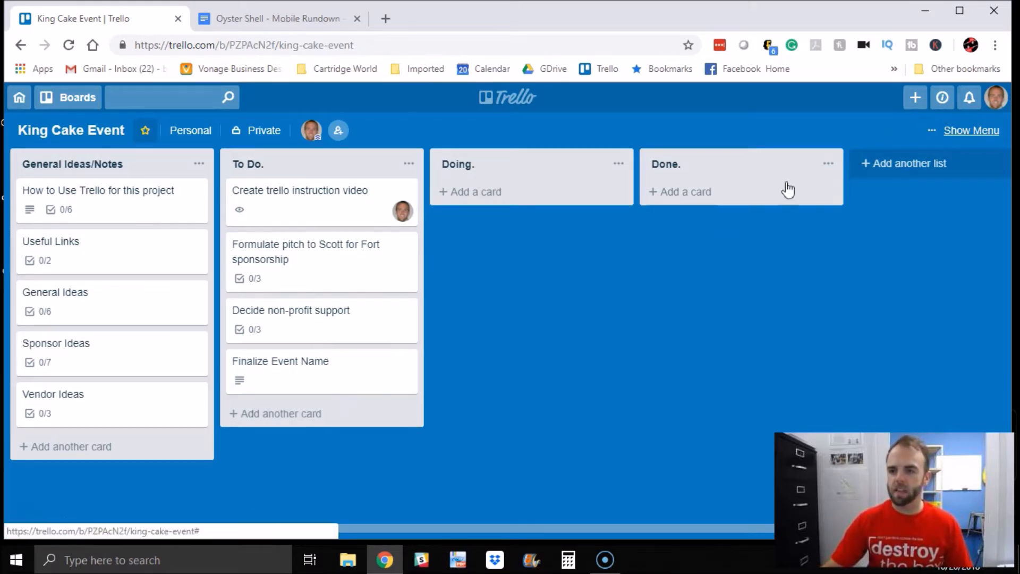
# Step: Open the Finalize Event Name card and apply the yellow label, naming it Decorations
pyautogui.click(334, 378)
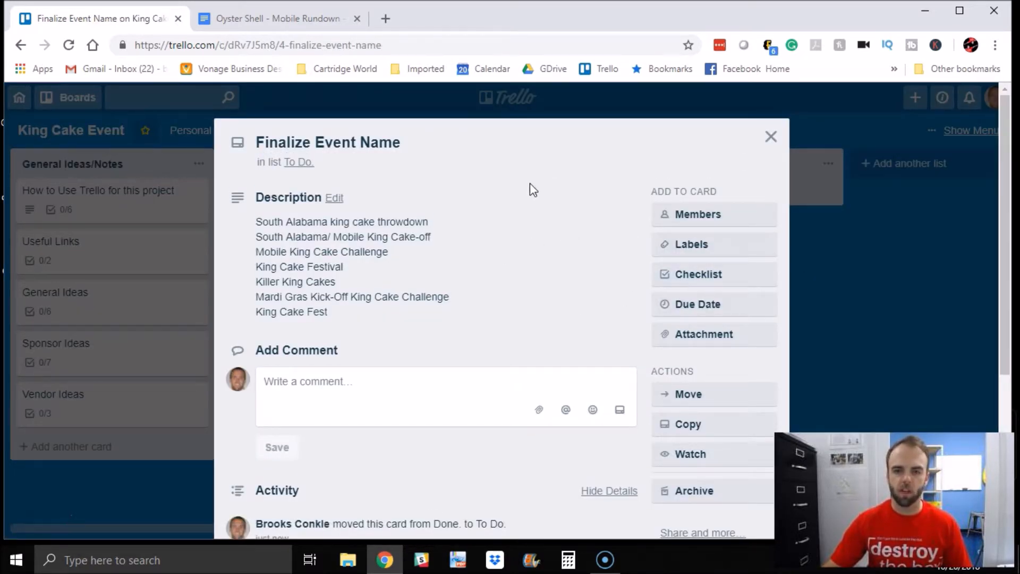
pyautogui.click(770, 136)
pyautogui.click(383, 369)
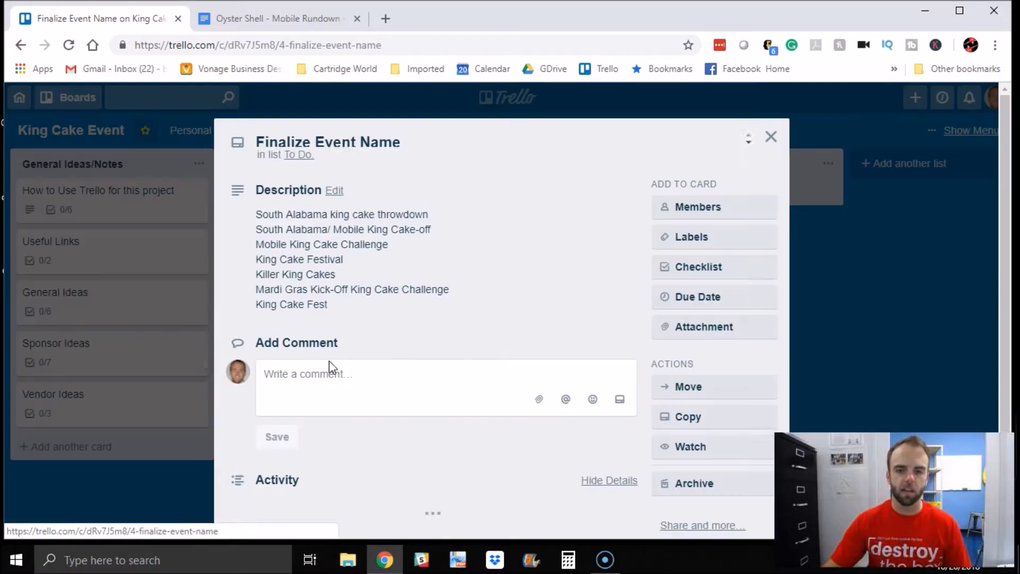
pyautogui.click(711, 244)
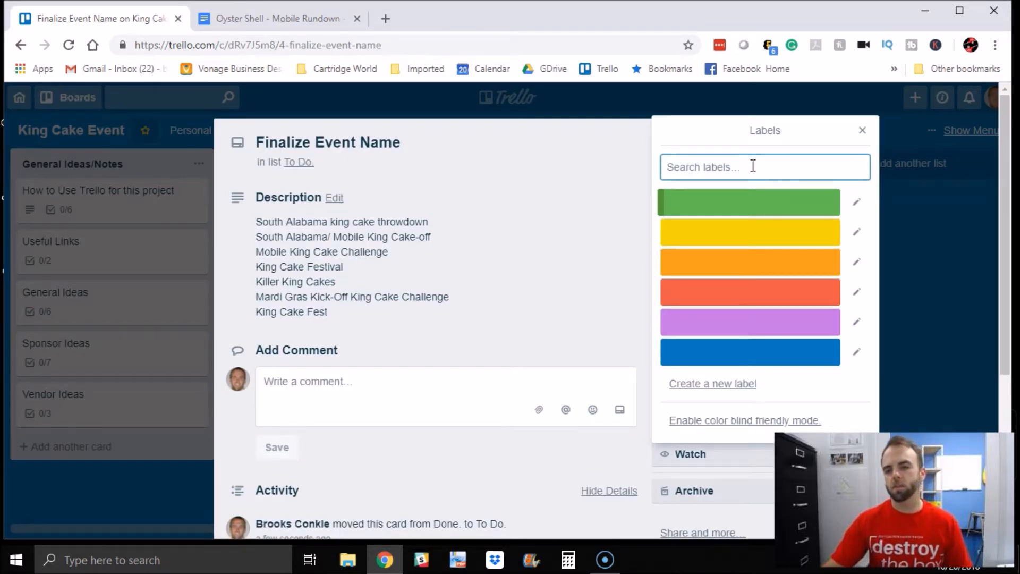
pyautogui.click(774, 233)
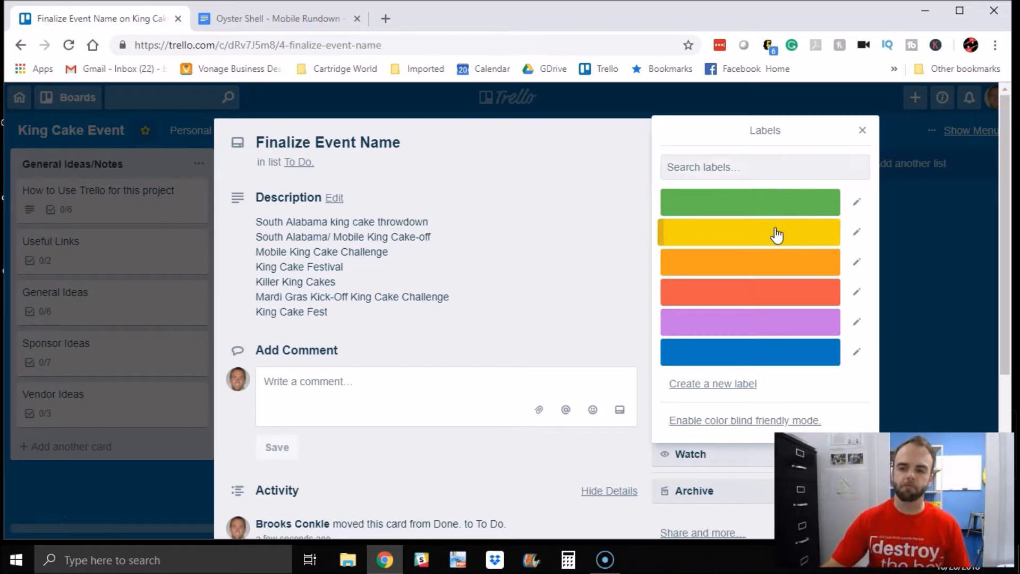
pyautogui.click(856, 232)
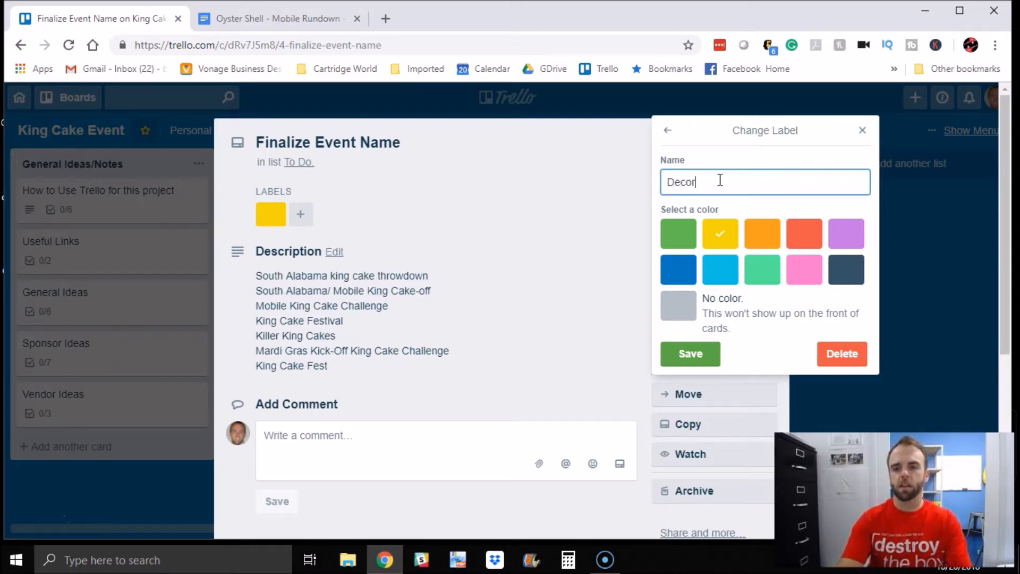
pyautogui.press('Return')
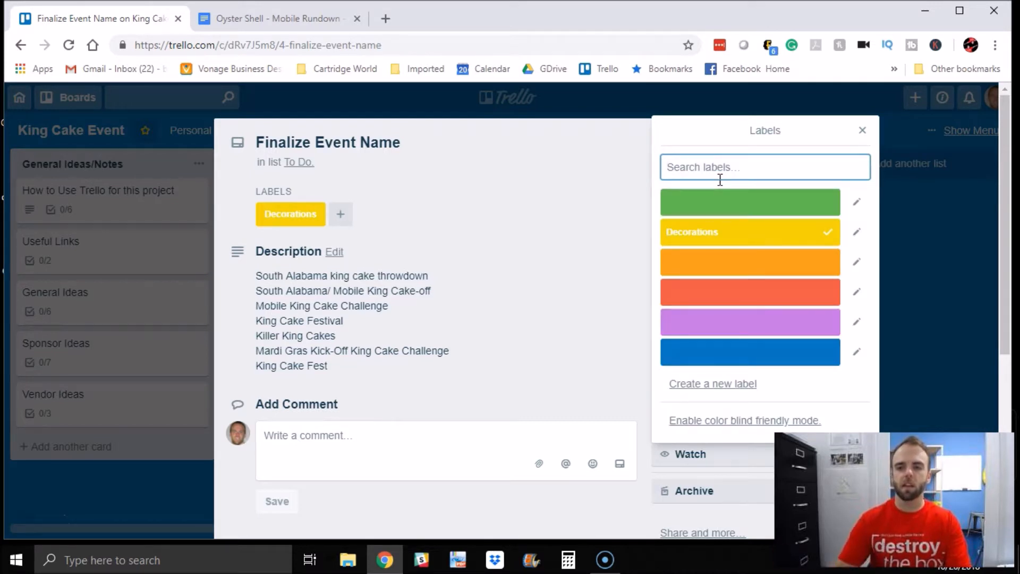
# Step: Apply the green label to the card, name it Entertainment, and close the labels popup and the card
pyautogui.click(727, 212)
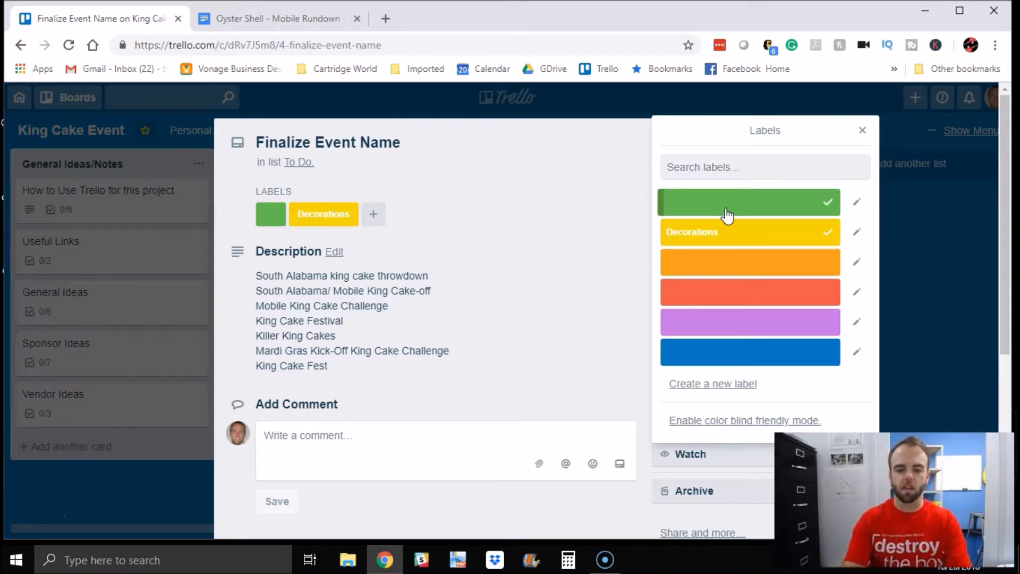
pyautogui.click(856, 202)
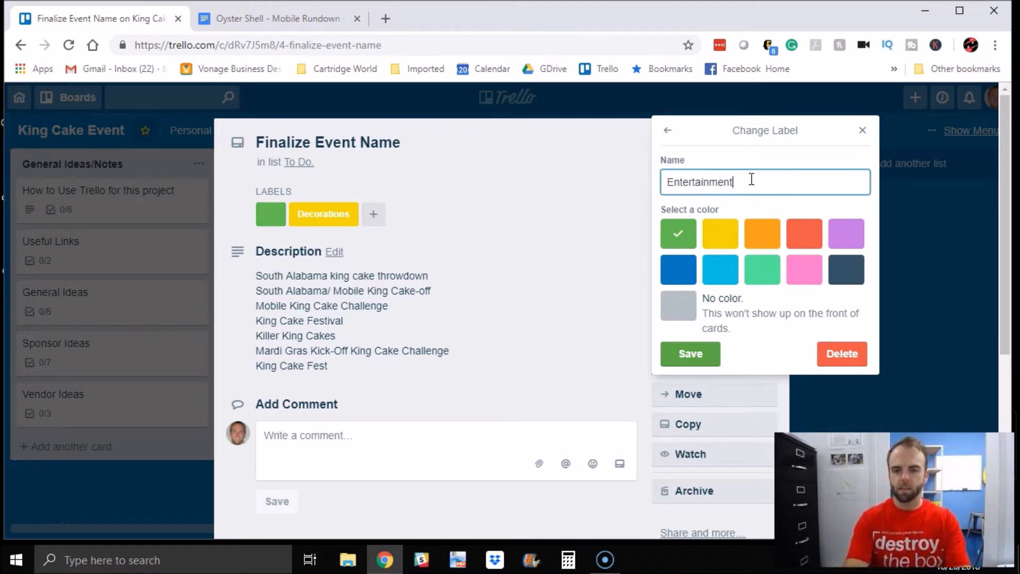
pyautogui.press('Return')
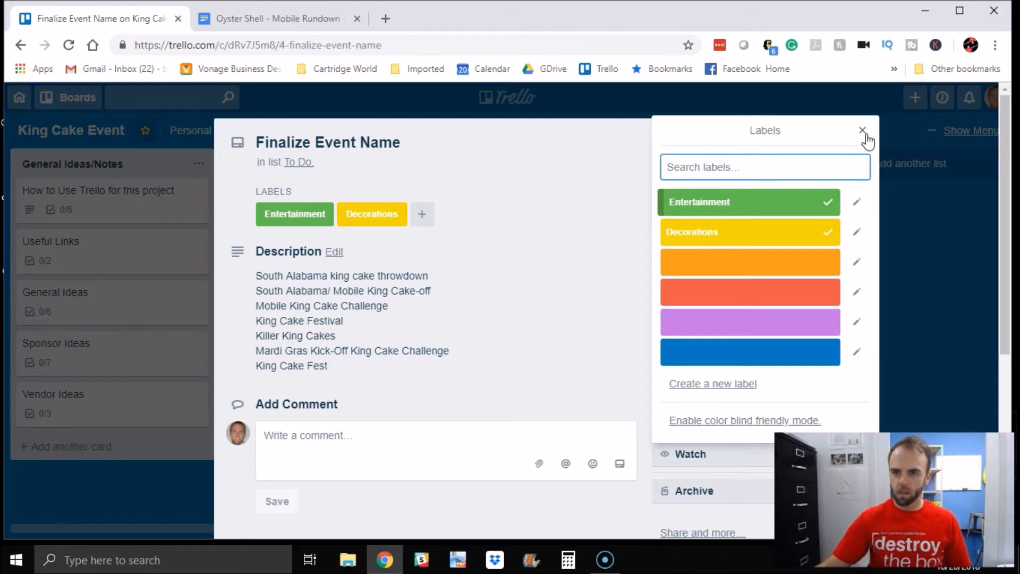
pyautogui.click(862, 130)
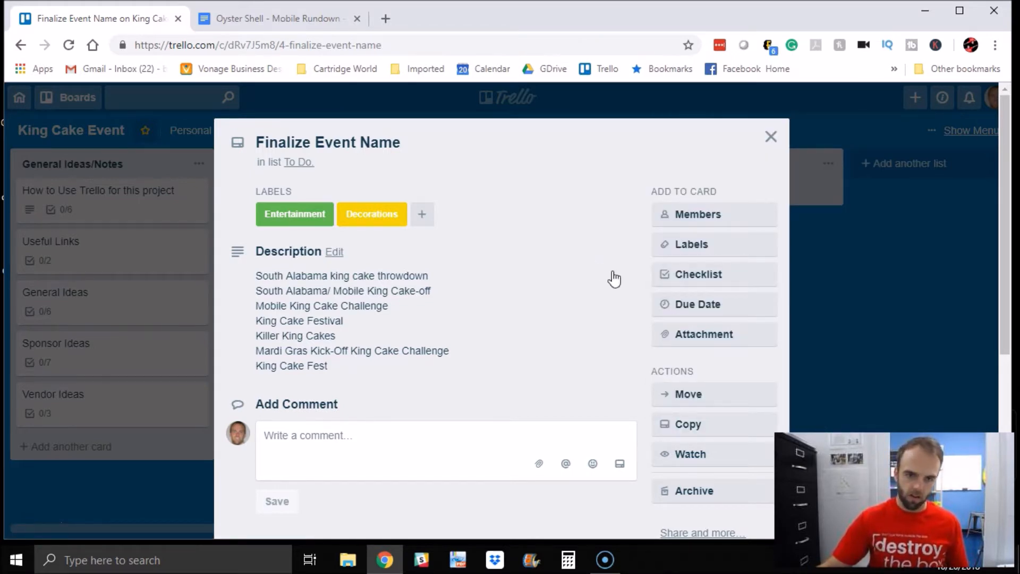
pyautogui.click(771, 137)
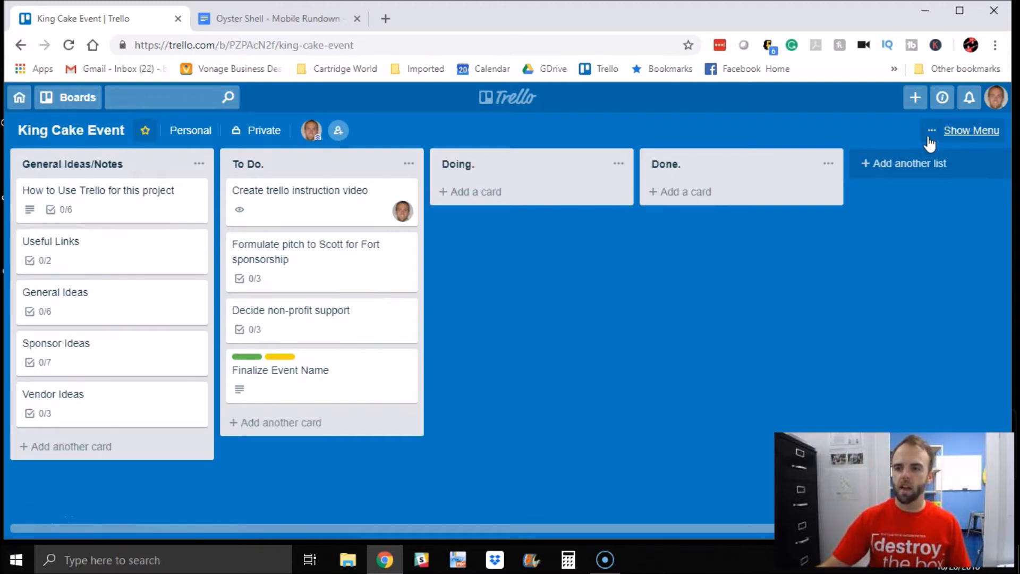
# Step: Filter the board's cards by the Decorations and Entertainment labels
pyautogui.click(951, 131)
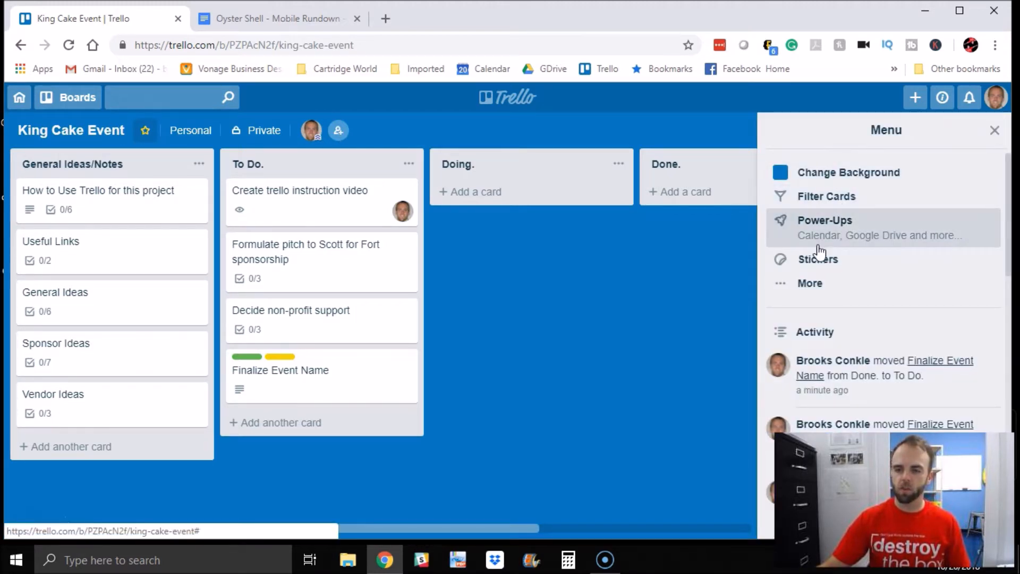
pyautogui.click(992, 132)
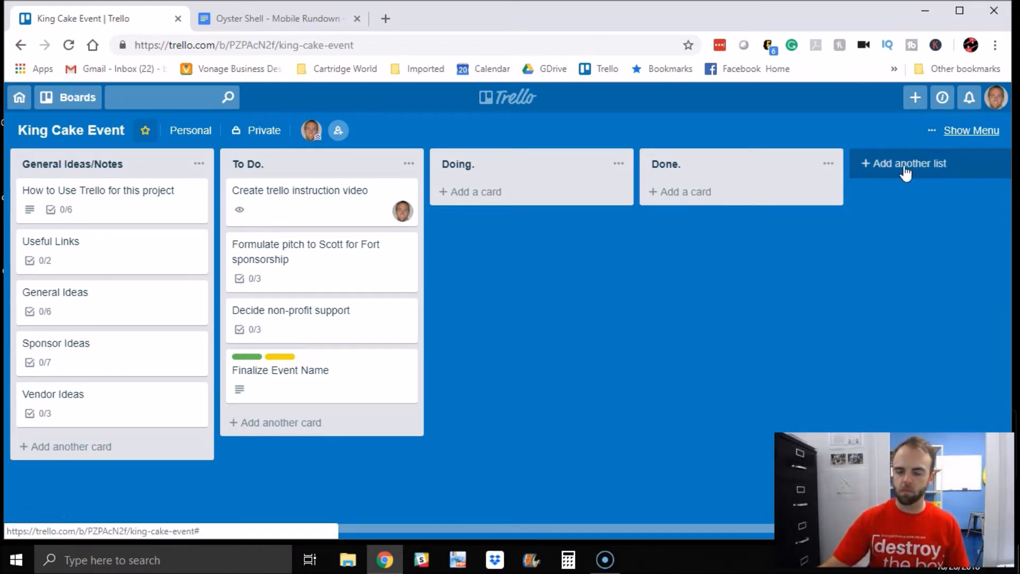
pyautogui.click(931, 135)
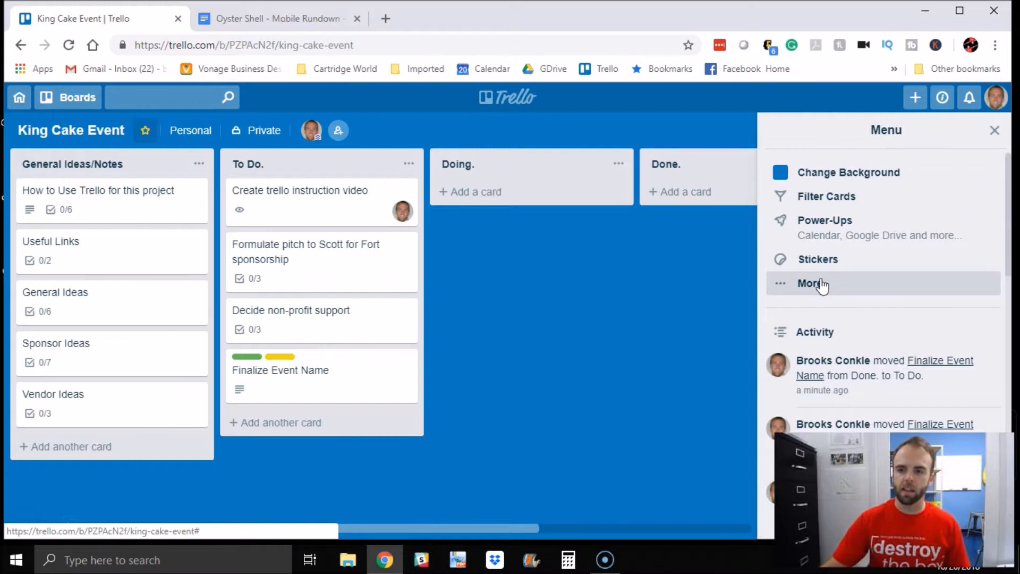
pyautogui.click(830, 197)
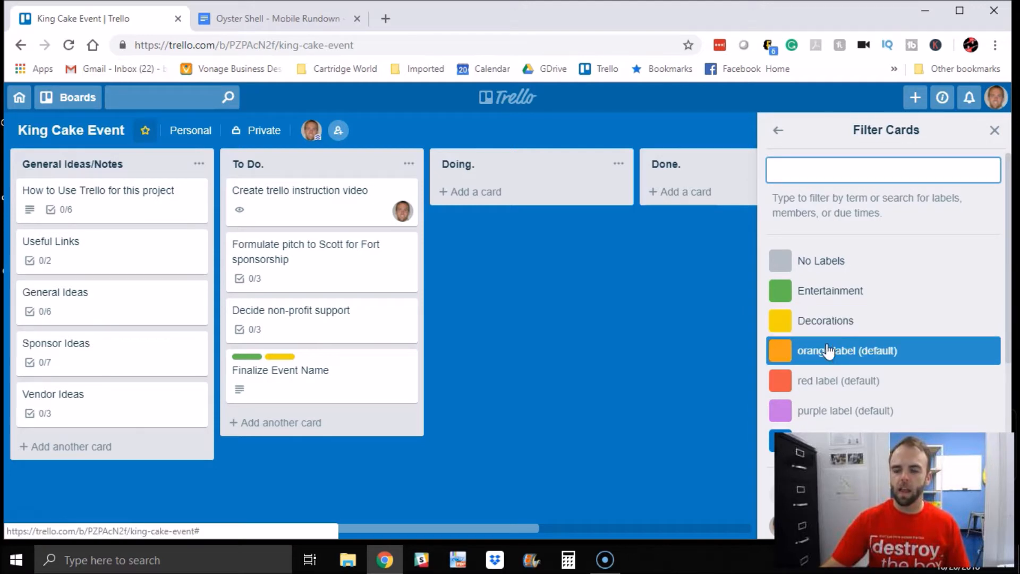
pyautogui.click(812, 321)
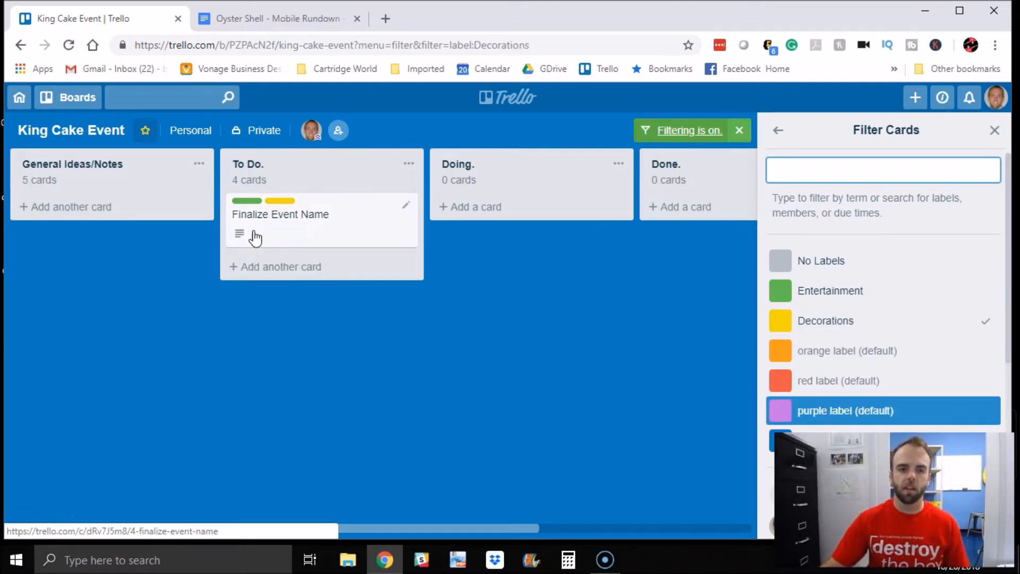
pyautogui.click(892, 292)
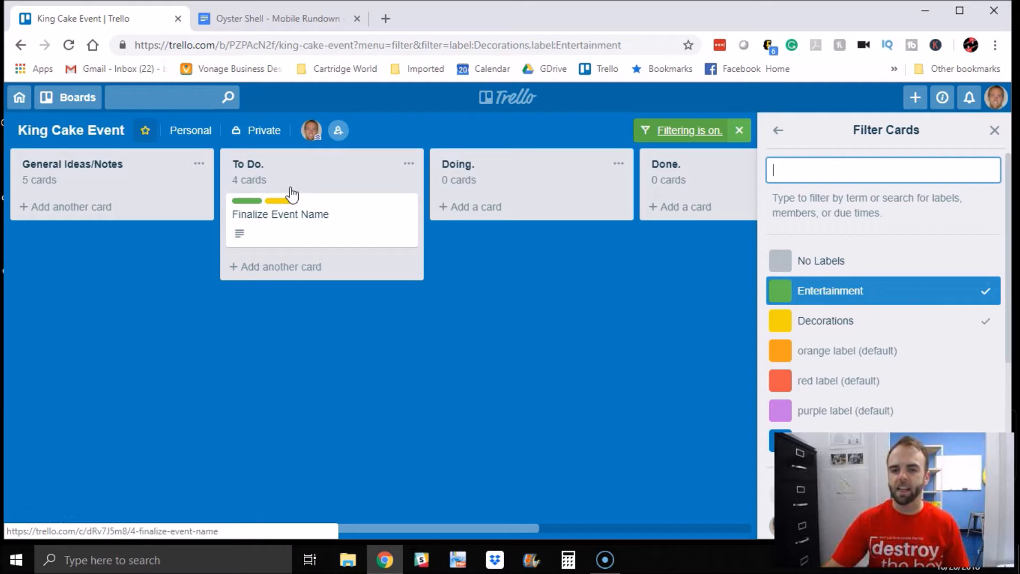
# Step: Clear the Decorations and Entertainment label filters and close the board menu
pyautogui.click(821, 334)
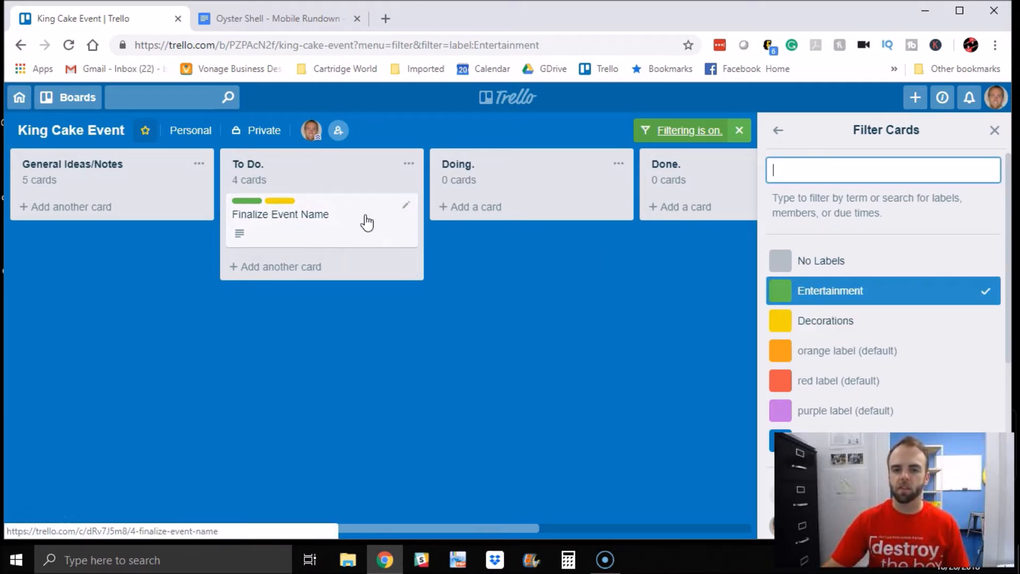
pyautogui.click(985, 296)
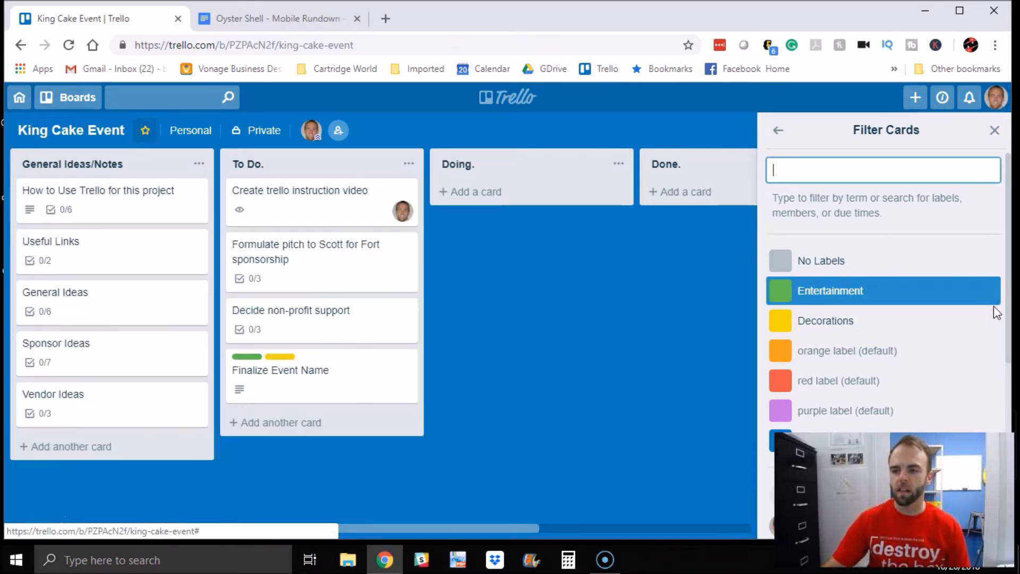
pyautogui.click(995, 130)
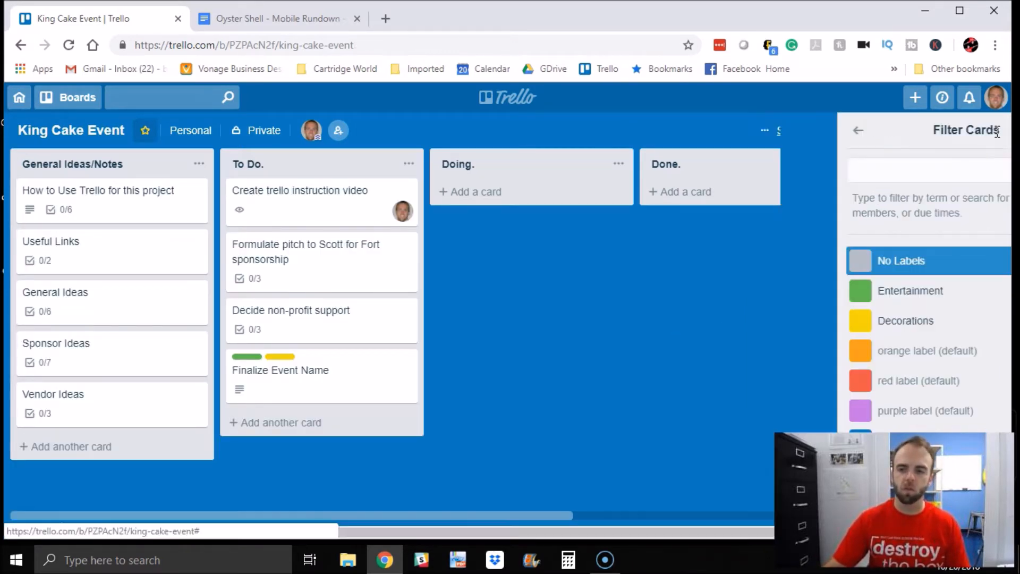